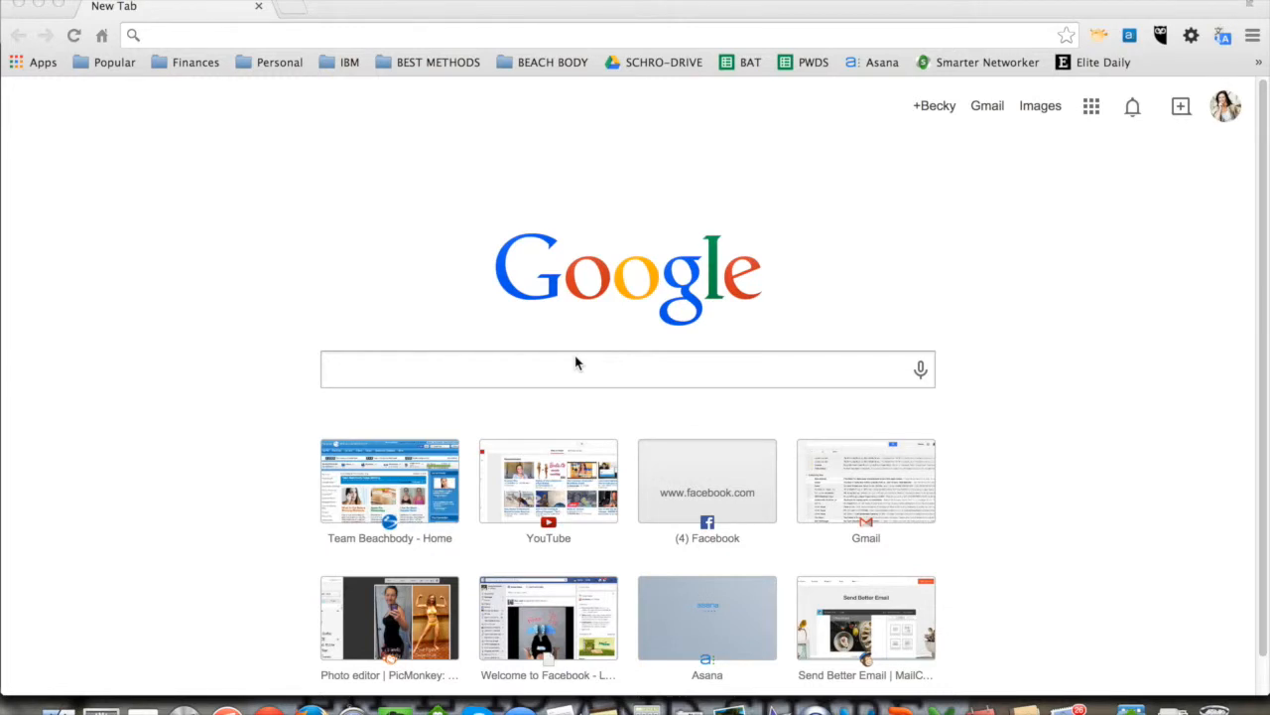
# Step: Go to facebook.com, dismiss the sharing notification and open the Events page
pyautogui.click(319, 36)
pyautogui.write('fa')
pyautogui.press('Return')
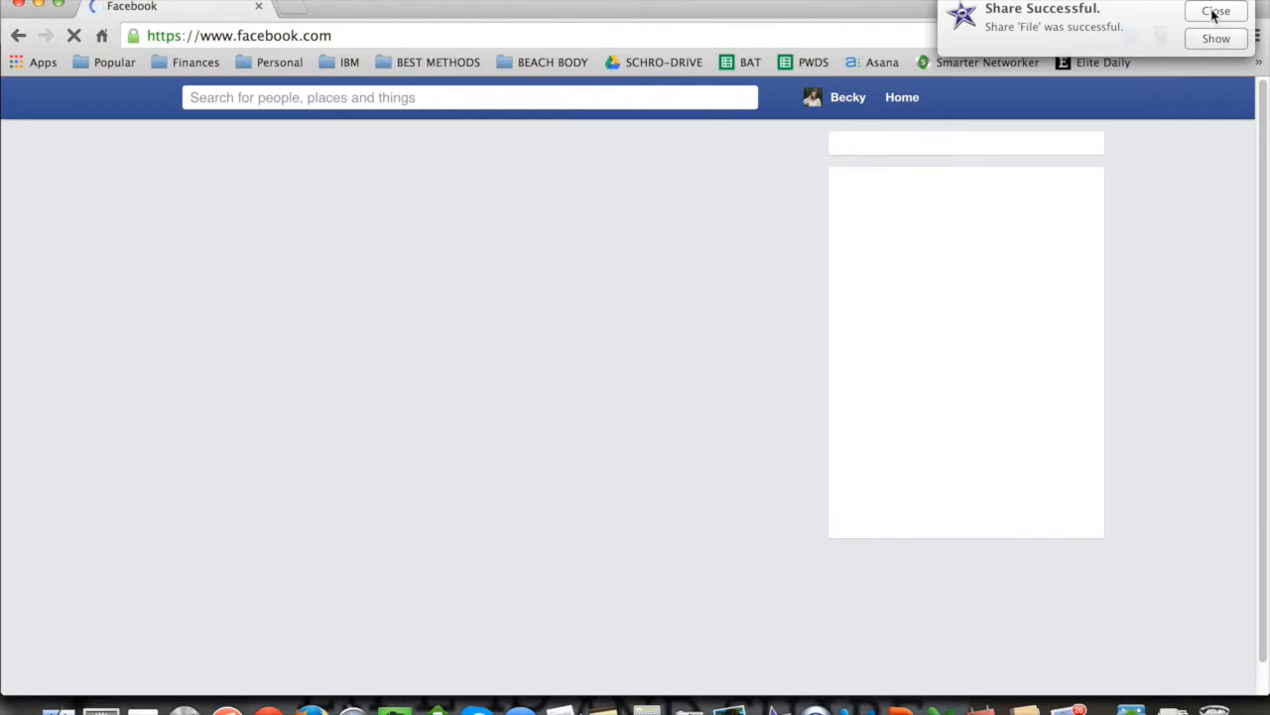
pyautogui.click(1216, 11)
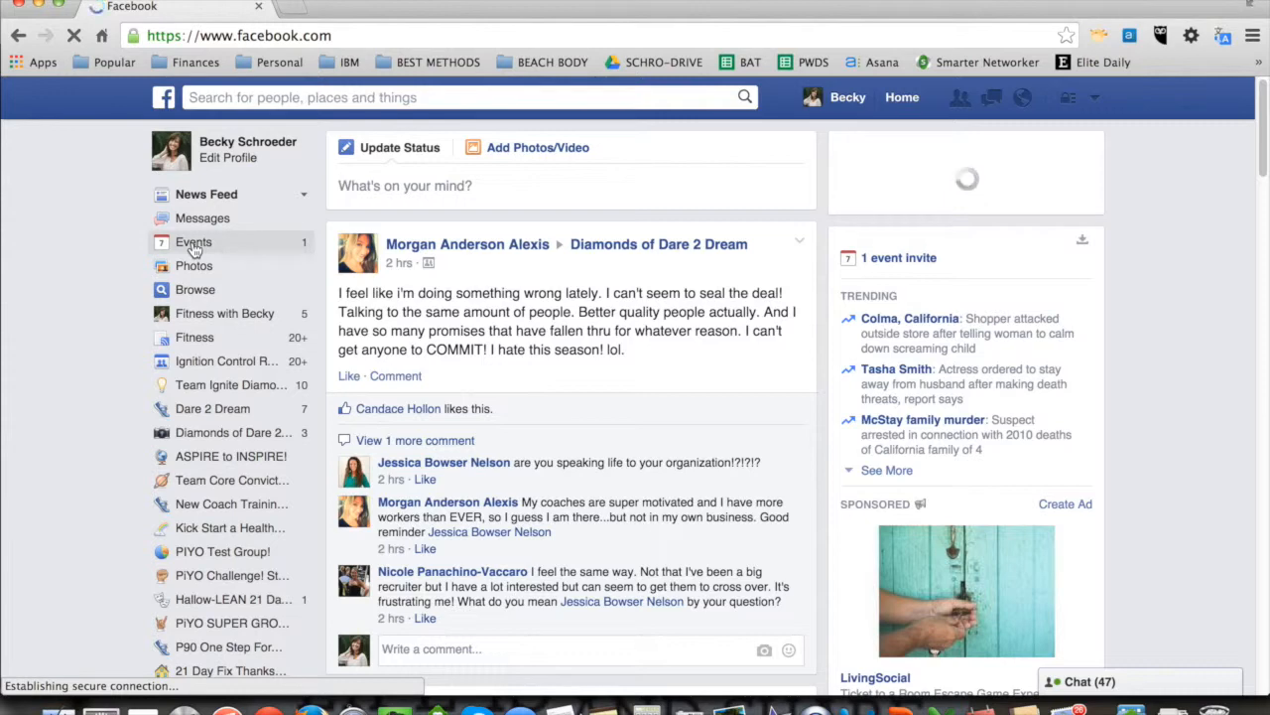
pyautogui.click(194, 248)
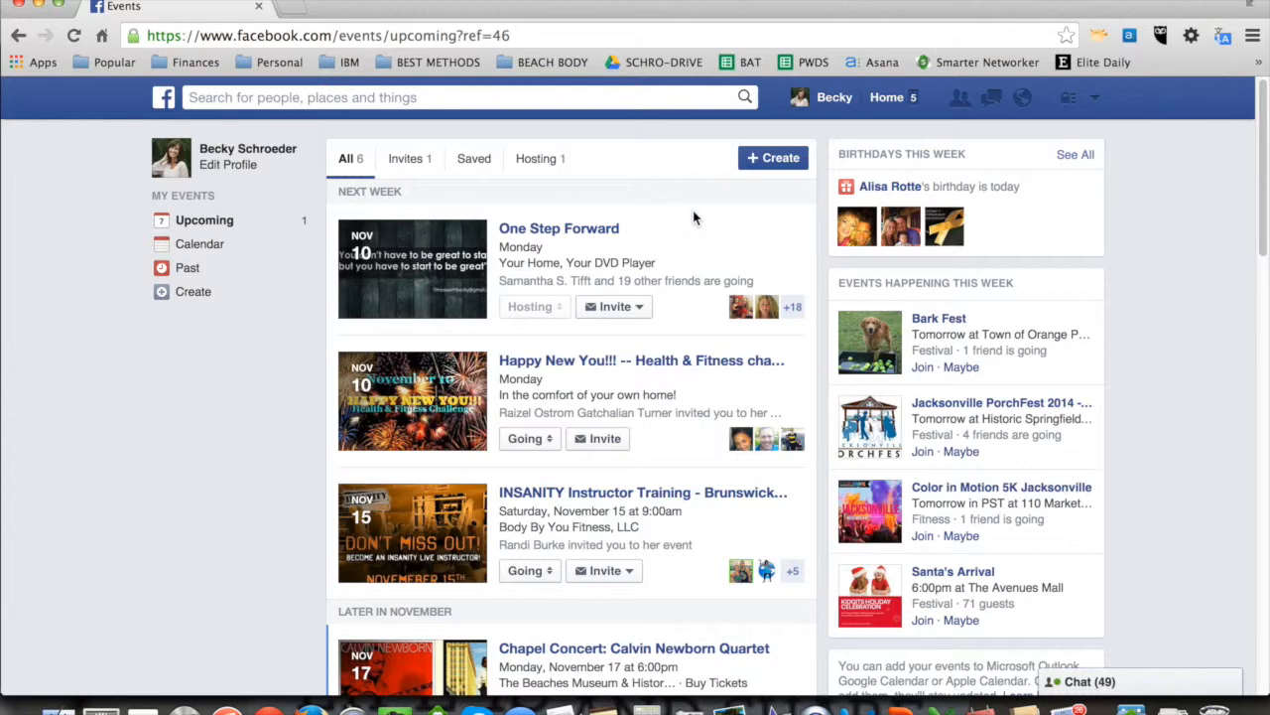
# Step: Start a new event and name it "One Step Forward"
pyautogui.click(783, 163)
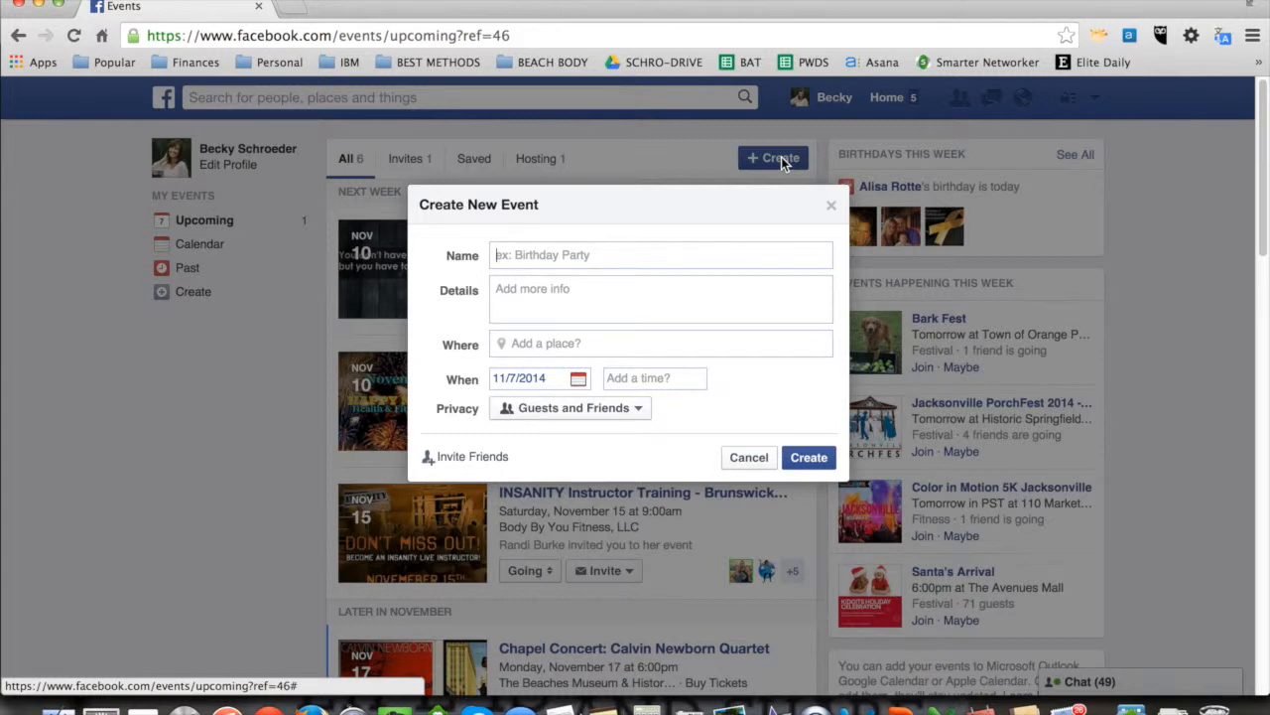
pyautogui.write('One Step Forward')
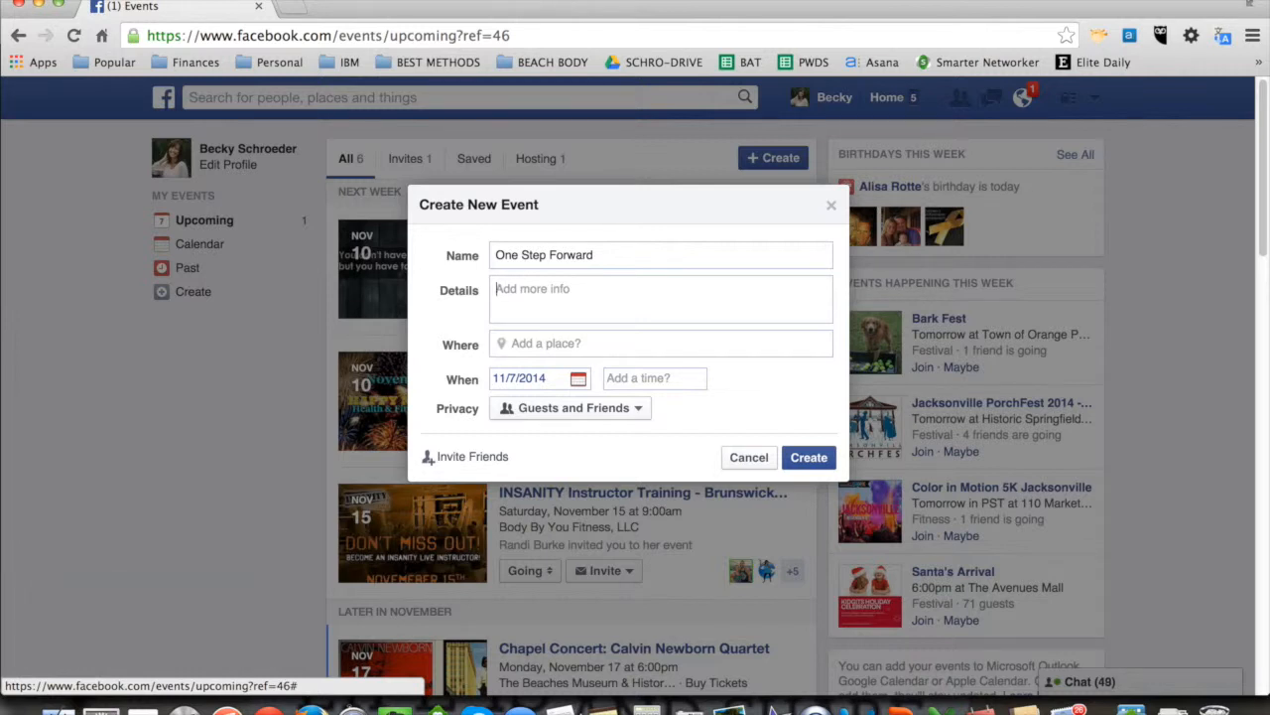
# Step: Copy the invitation text of the One Step Forward note in Evernote and paste it into the event's details in the browser
pyautogui.press('super+Tab')
pyautogui.press('super+Tab')
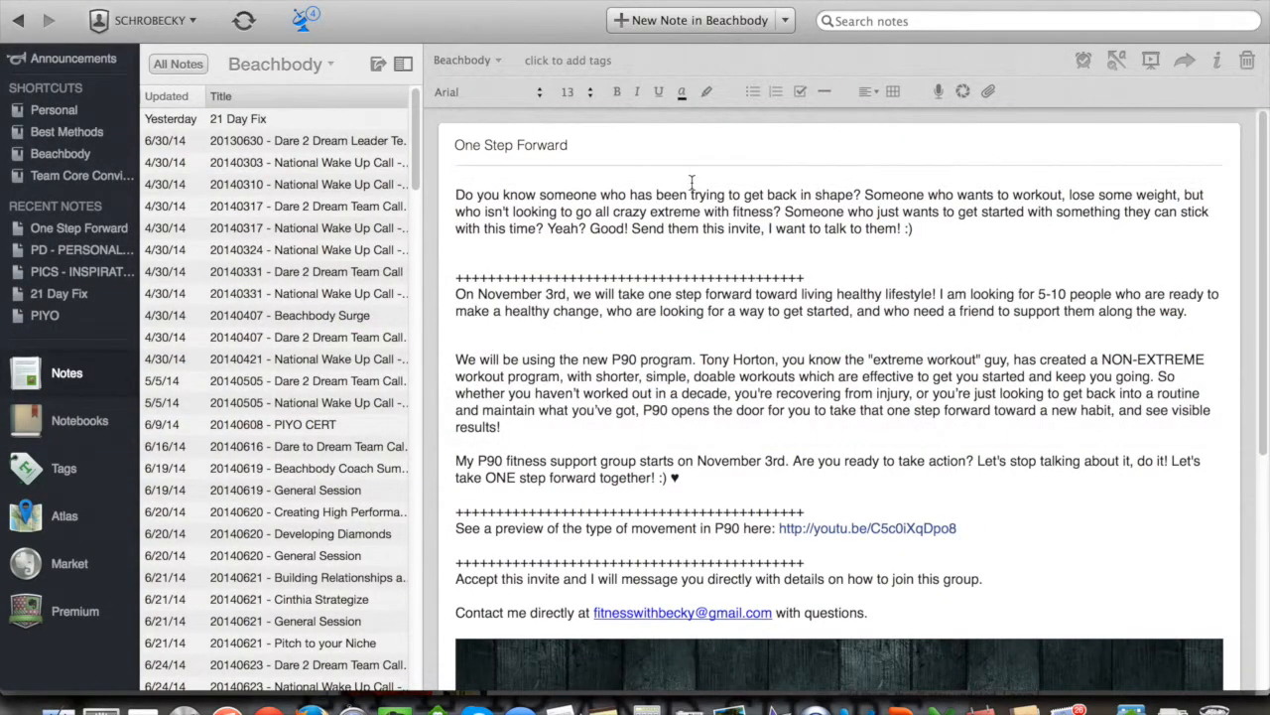
pyautogui.click(455, 195)
pyautogui.moveTo(455, 194); pyautogui.dragTo(946, 611)
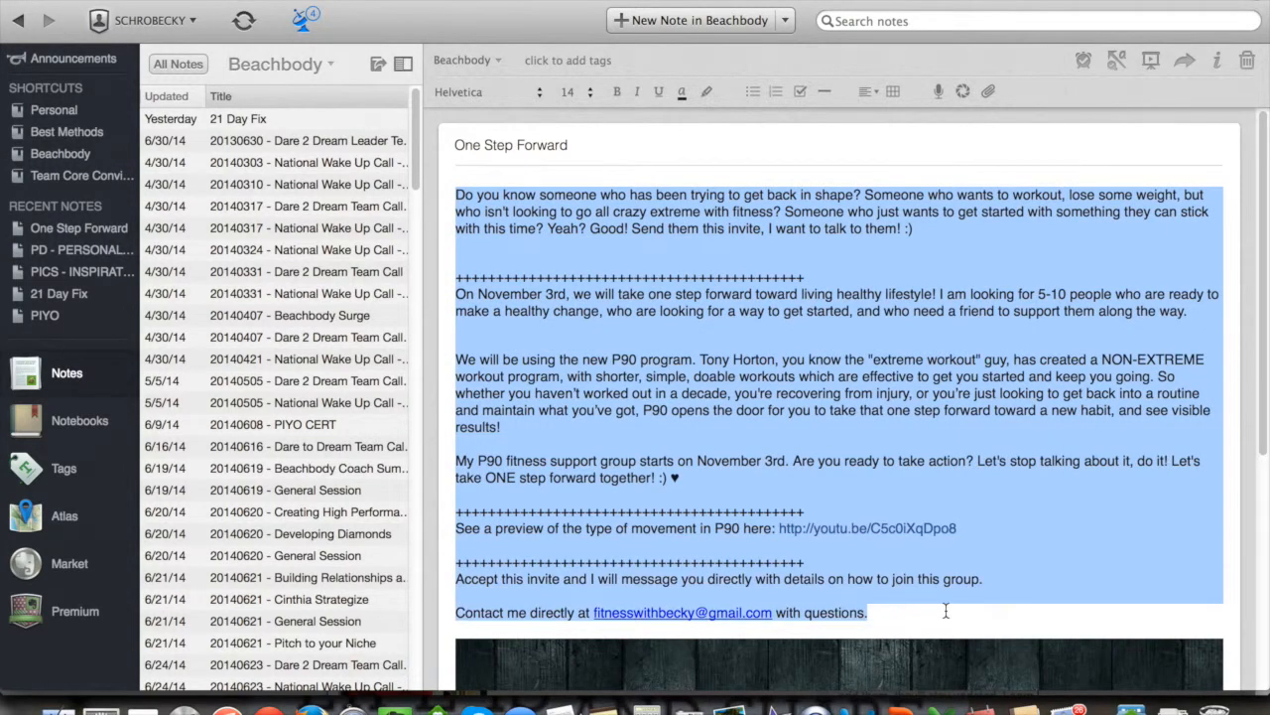
pyautogui.press('super+Tab')
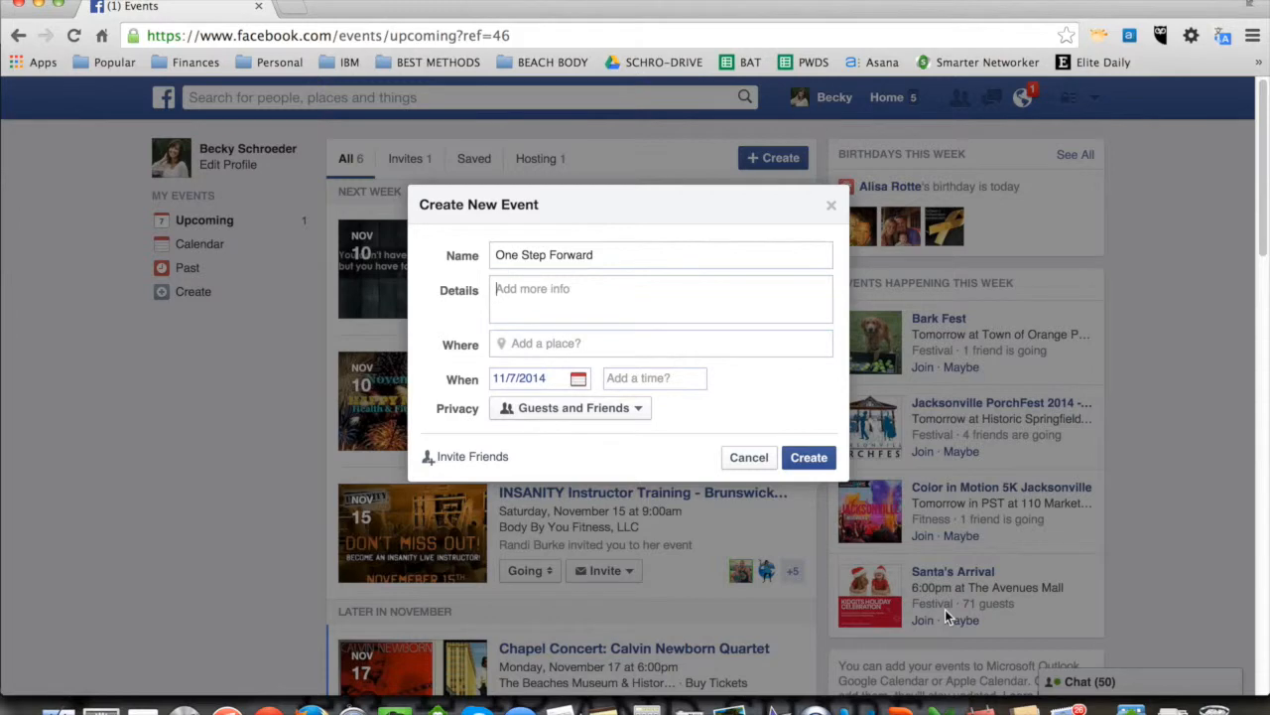
pyautogui.press('super+v')
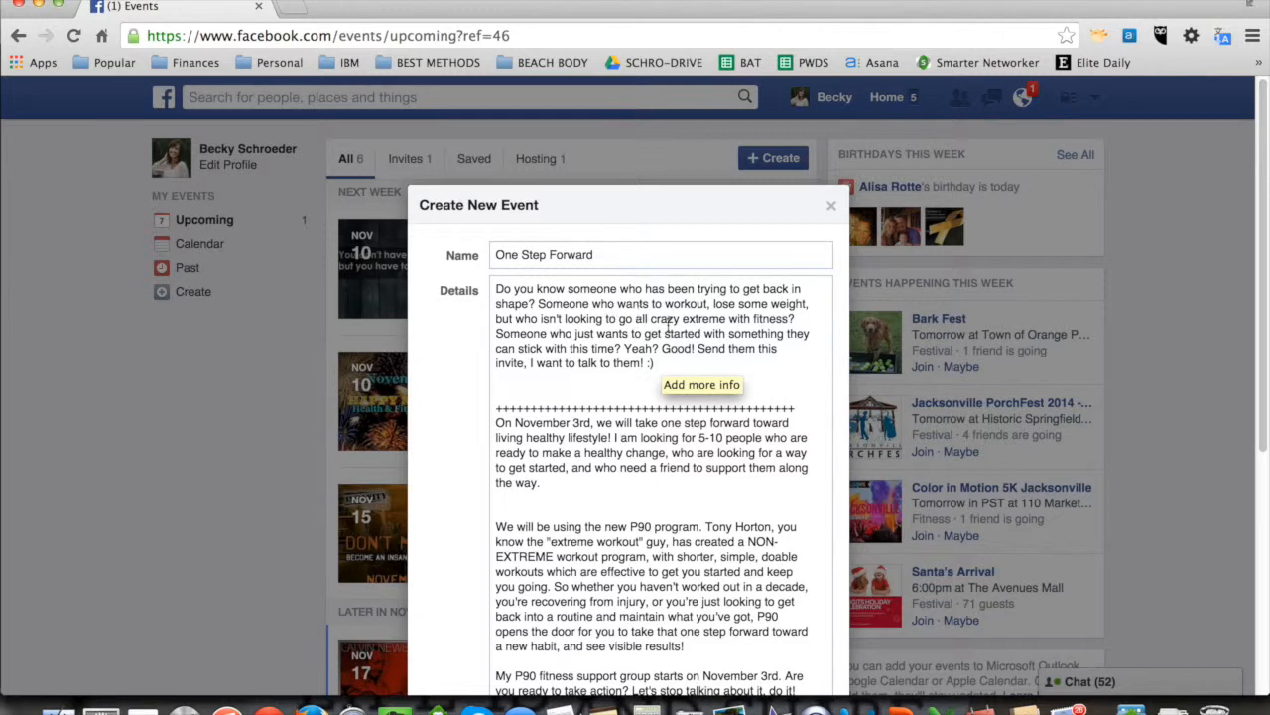
# Step: Change the date at the start of the details' second paragraph to November 10th
pyautogui.click(617, 388)
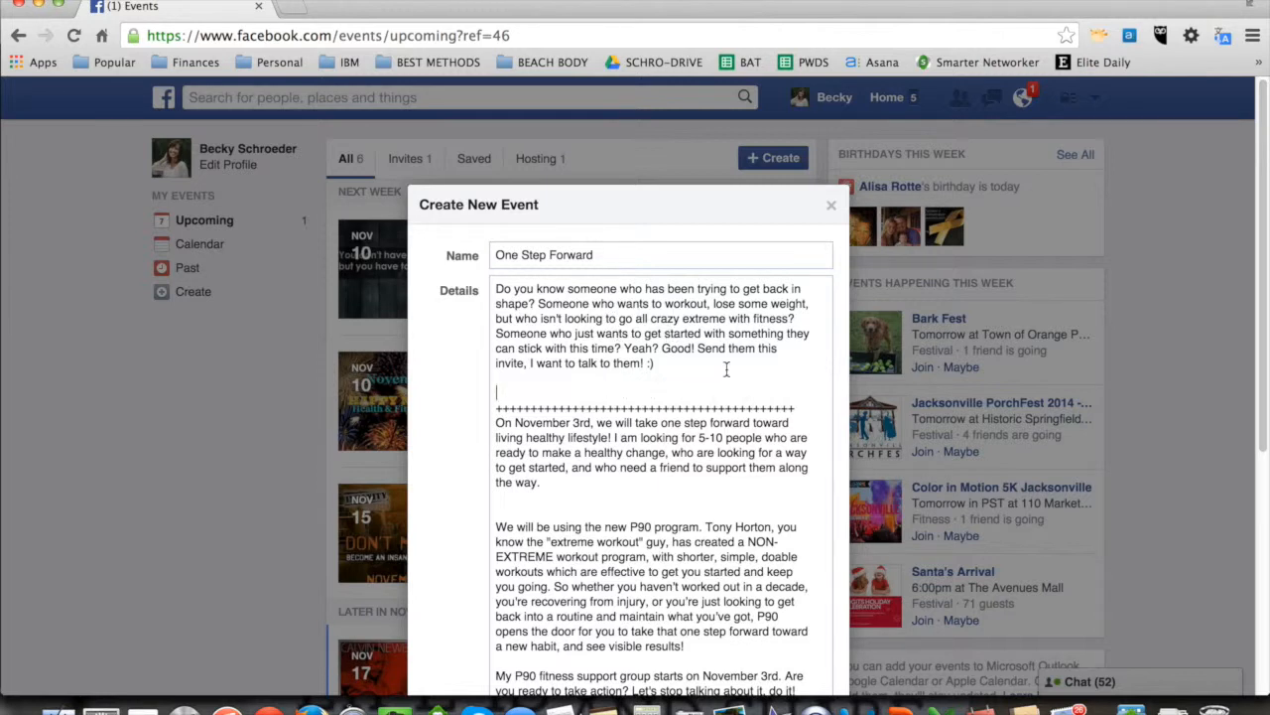
pyautogui.scroll(-5, 726, 370)
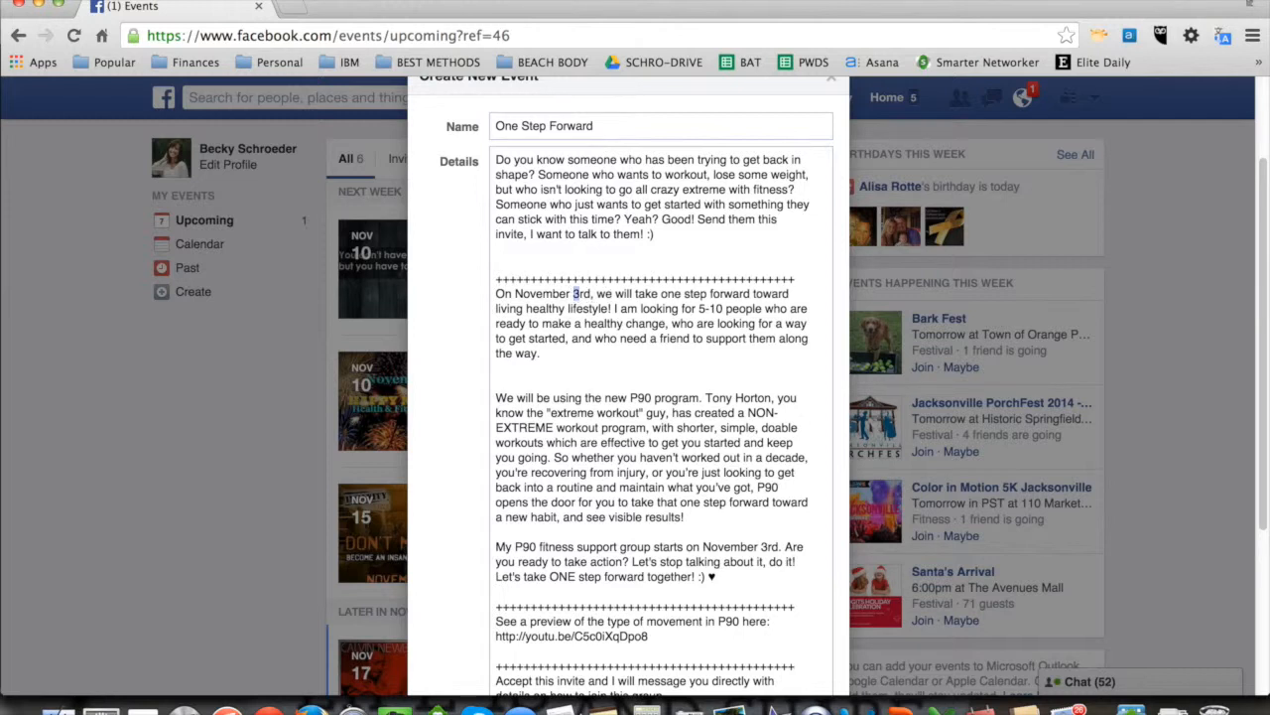
pyautogui.write('0th')
pyautogui.hotkey('shift', 'Right')
pyautogui.hotkey('shift', 'Right')
pyautogui.press('BackSpace')
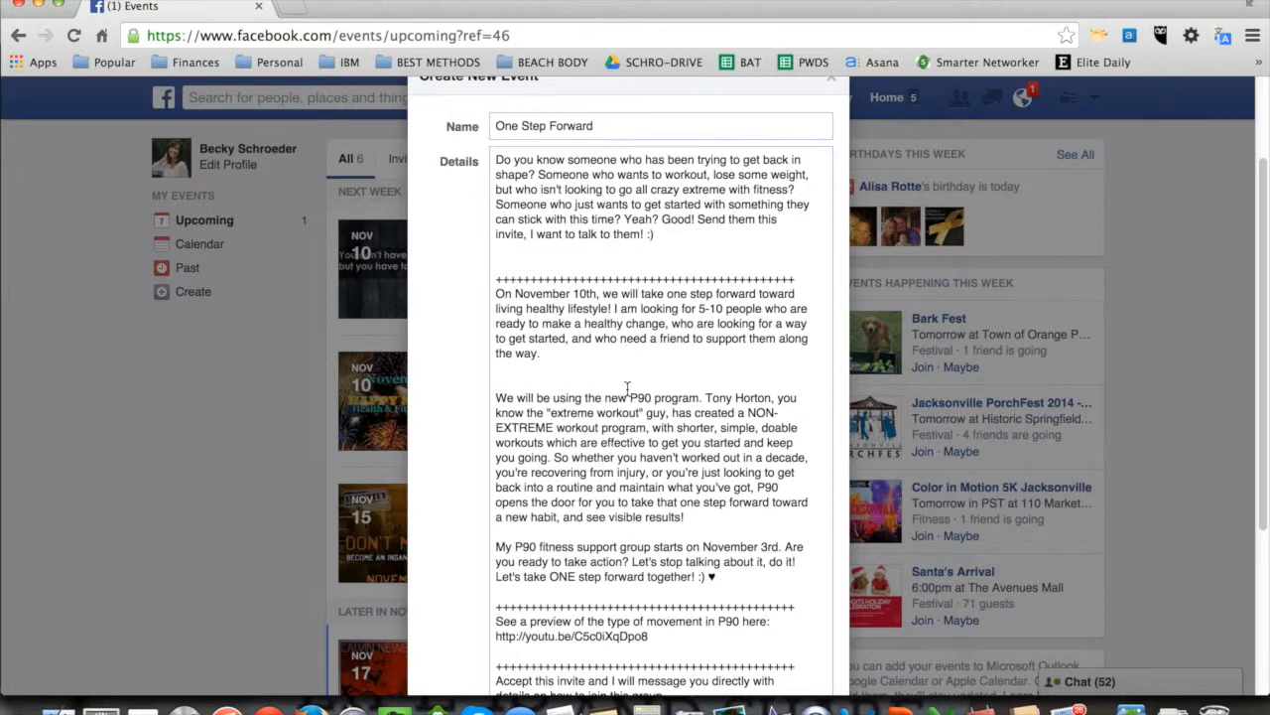
# Step: Change the P90 fitness support group's start date in the event details to November 10th
pyautogui.scroll(-4, 628, 382)
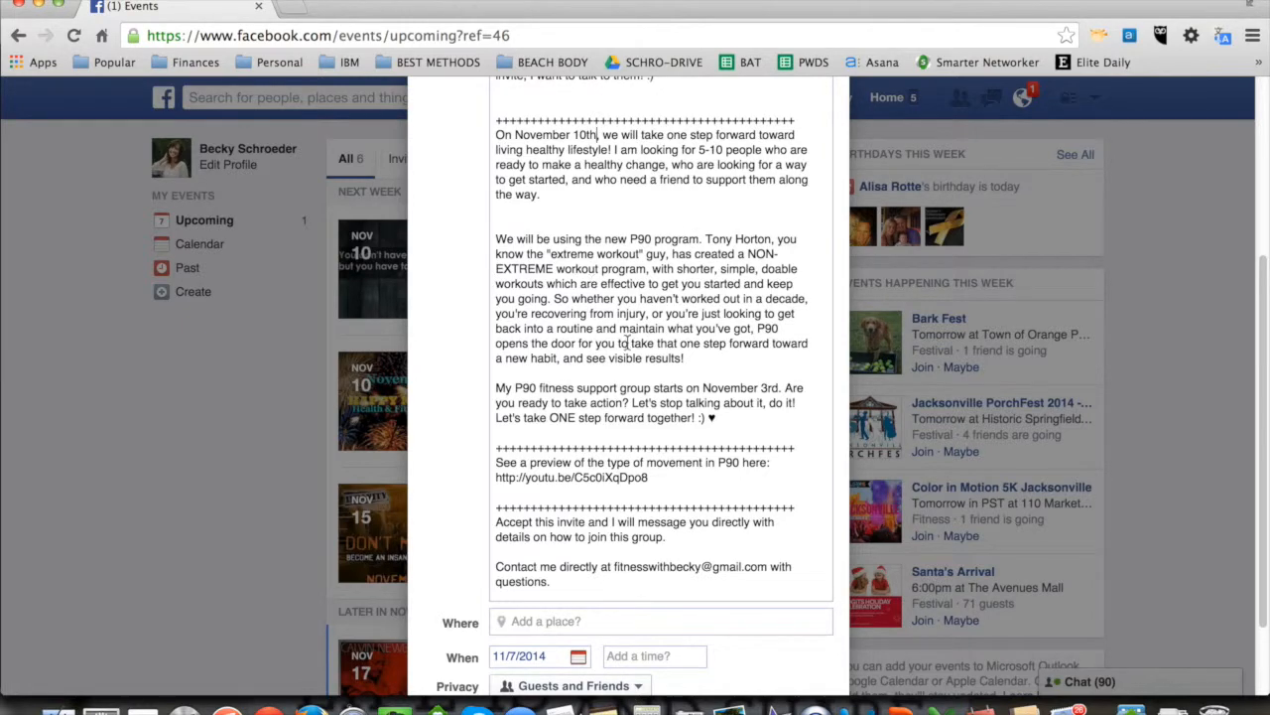
pyautogui.scroll(-3, 680, 348)
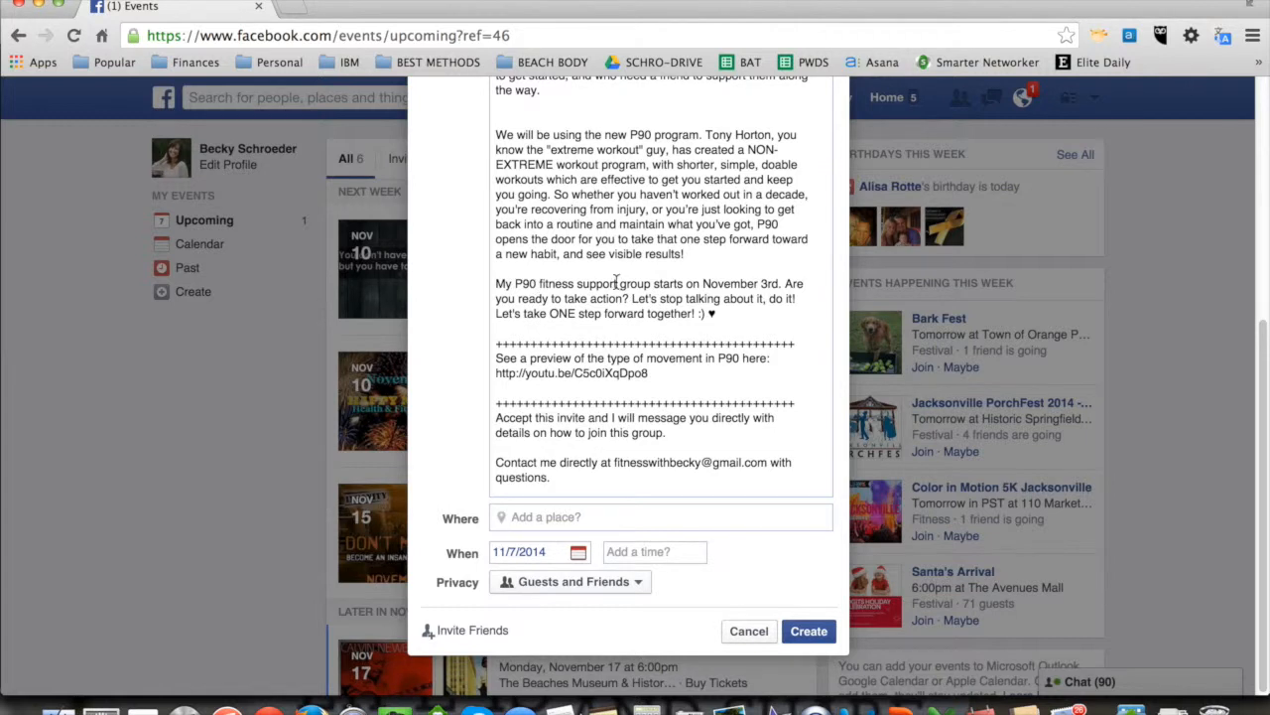
pyautogui.doubleClick(763, 283)
pyautogui.write('10th')
pyautogui.moveTo(671, 375); pyautogui.dragTo(494, 370)
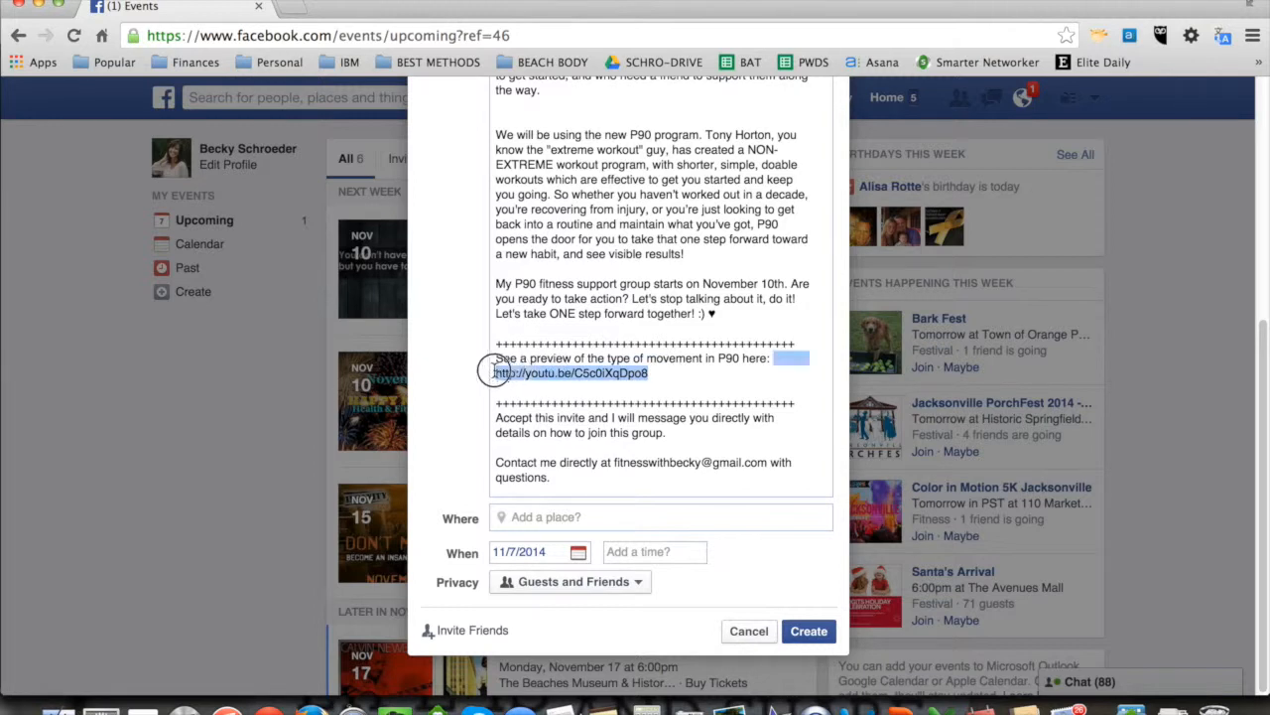
pyautogui.click(656, 374)
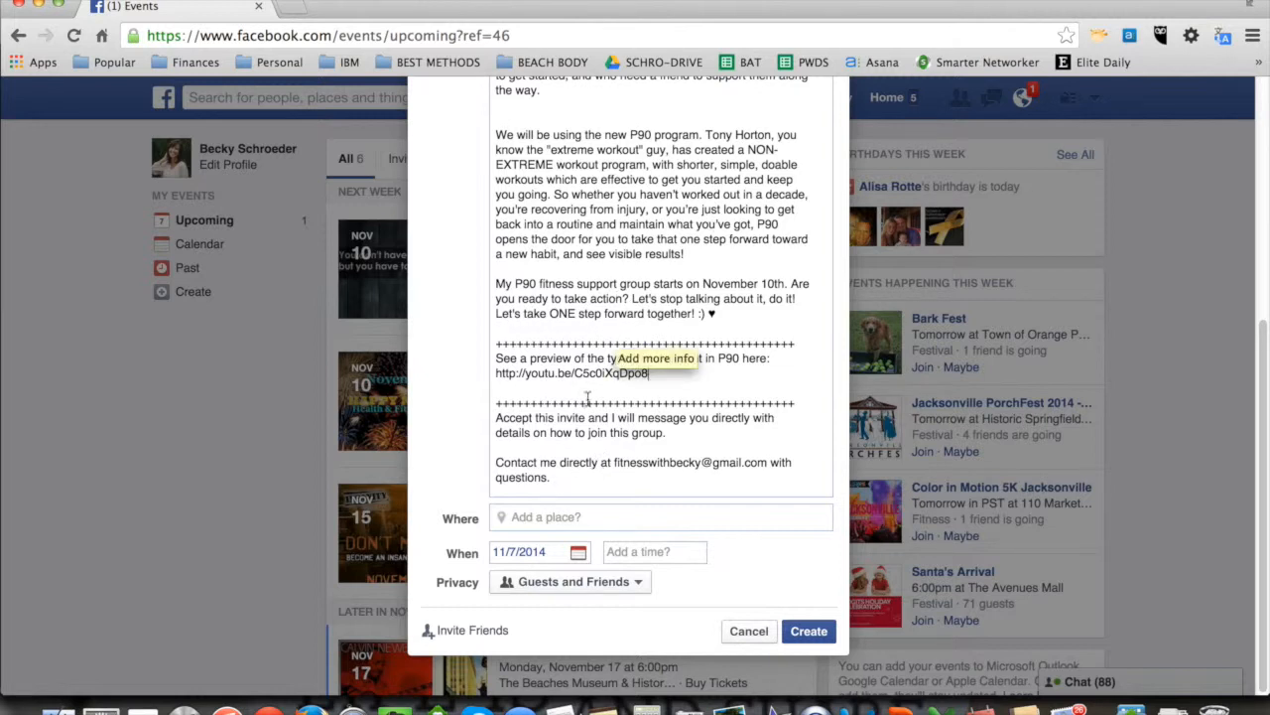
# Step: Set the event's location to the custom text "Your Home Your DVD Player"
pyautogui.click(536, 517)
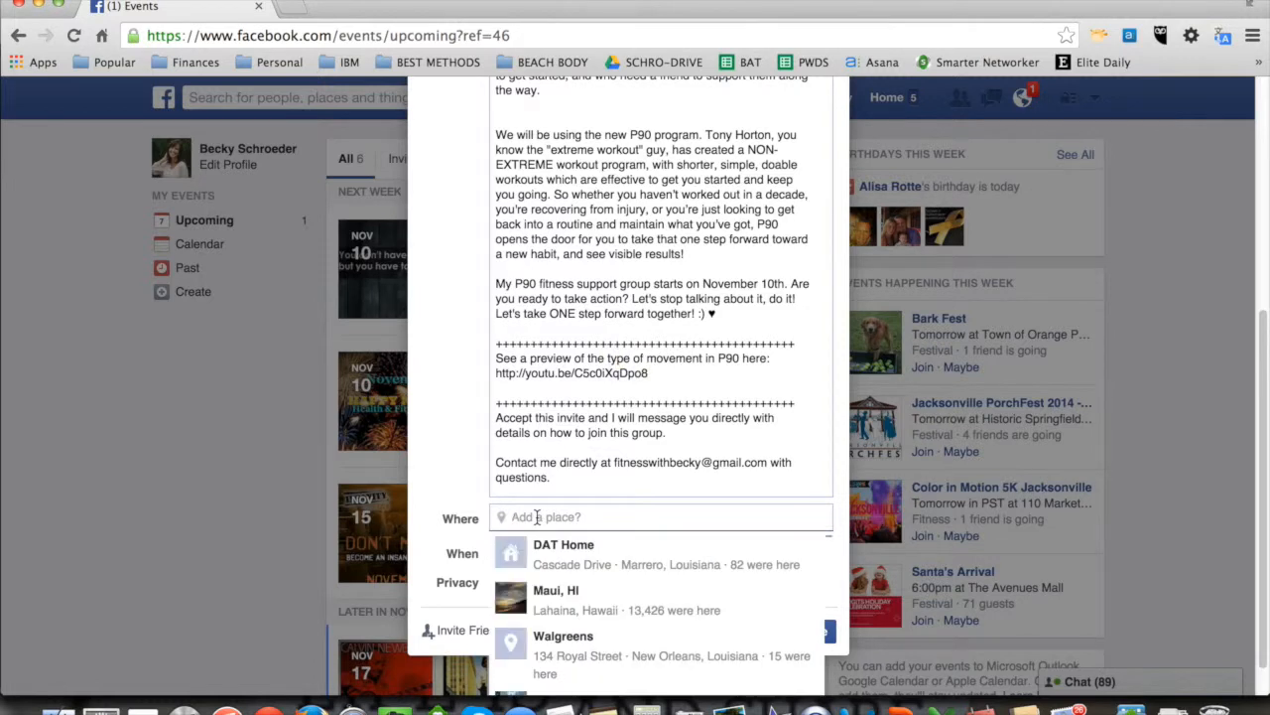
pyautogui.write('Your')
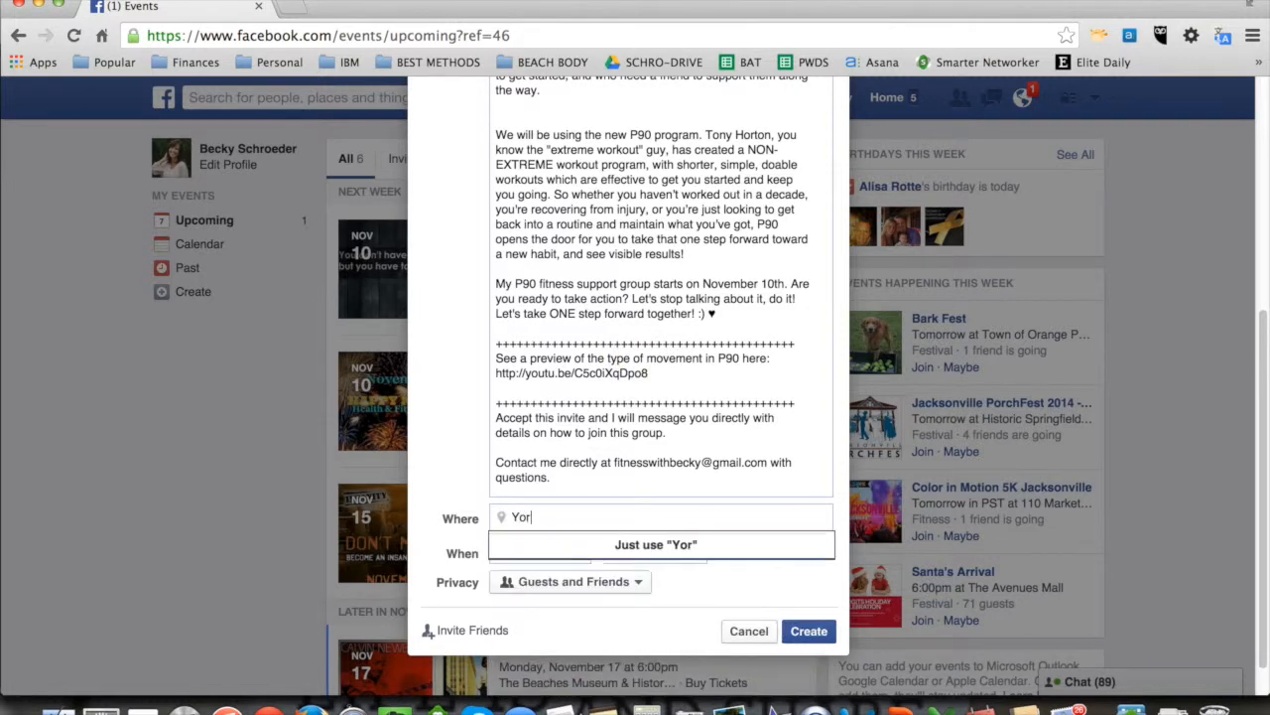
pyautogui.write(' Hom')
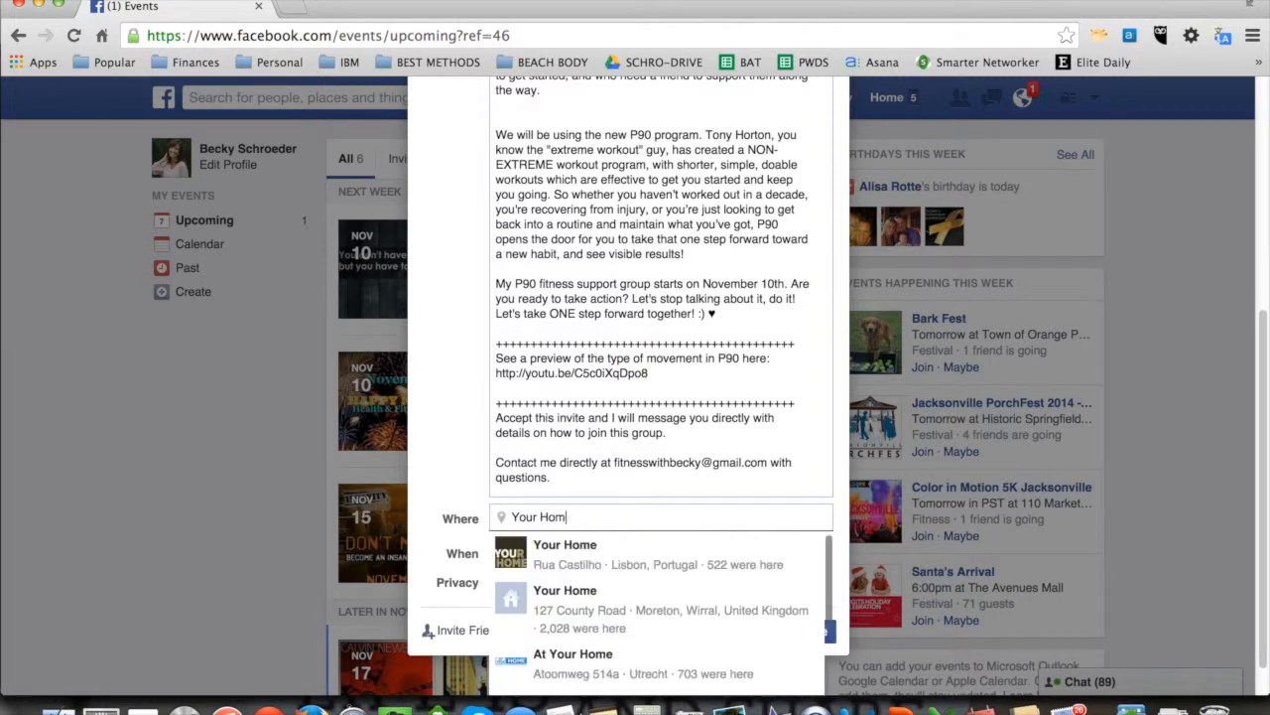
pyautogui.write('e Your DVD')
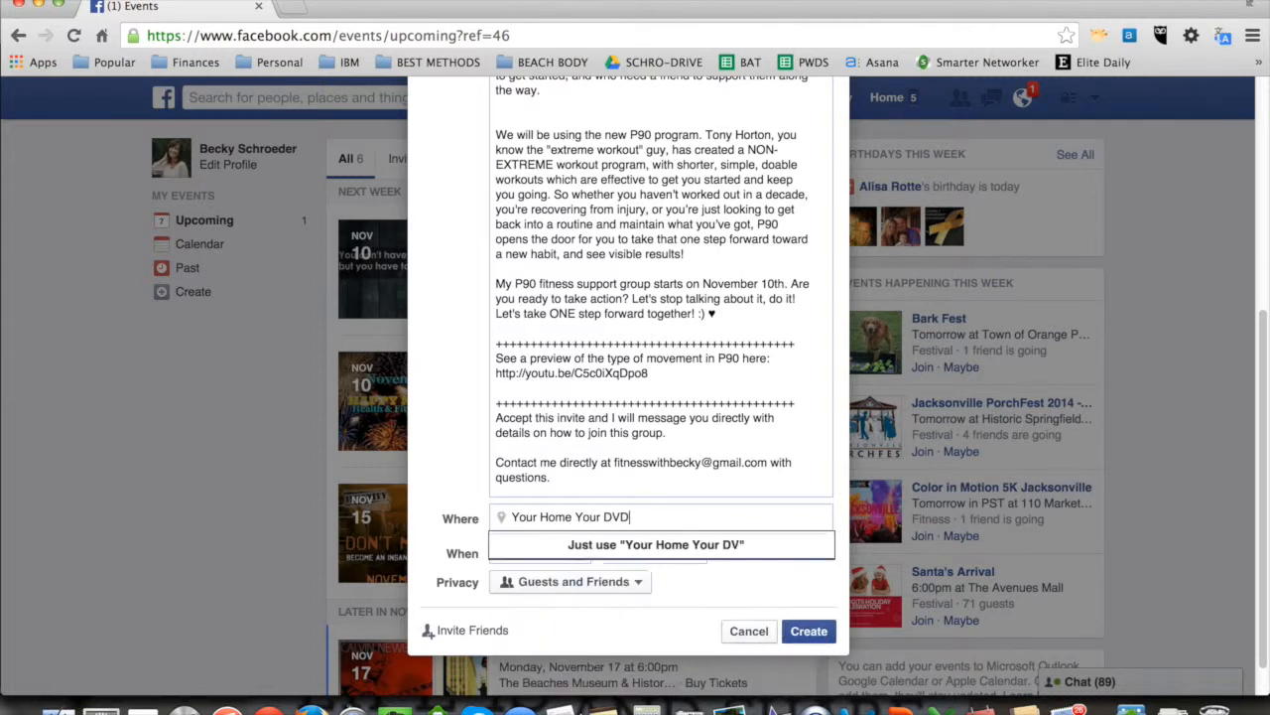
pyautogui.write(' Player')
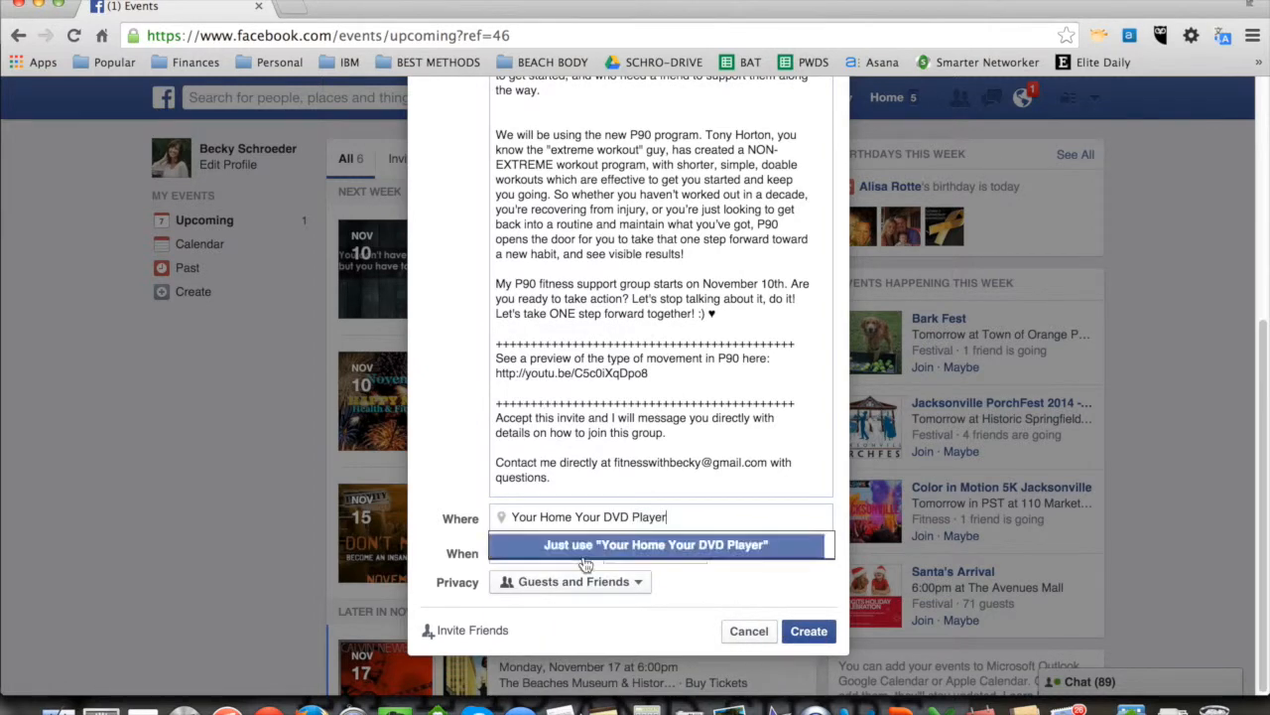
pyautogui.click(667, 545)
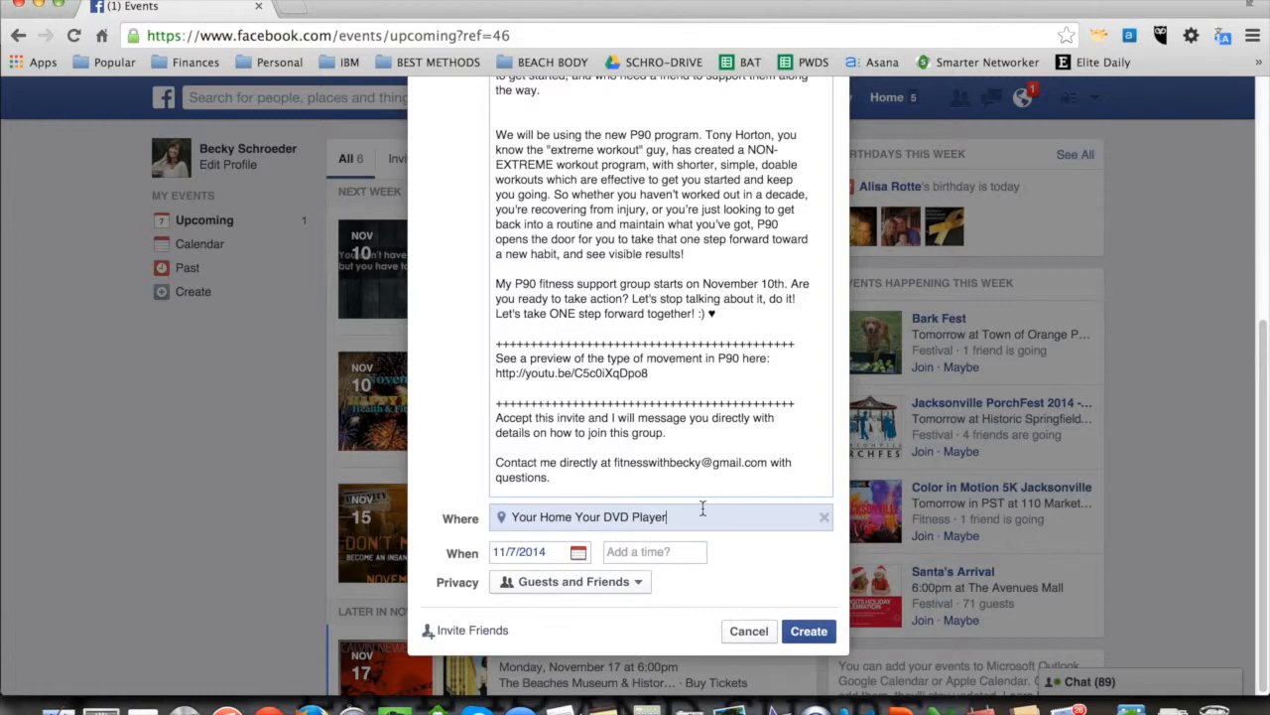
# Step: Set the event date to 11/10/2014 and its privacy to Invite Only
pyautogui.click(580, 554)
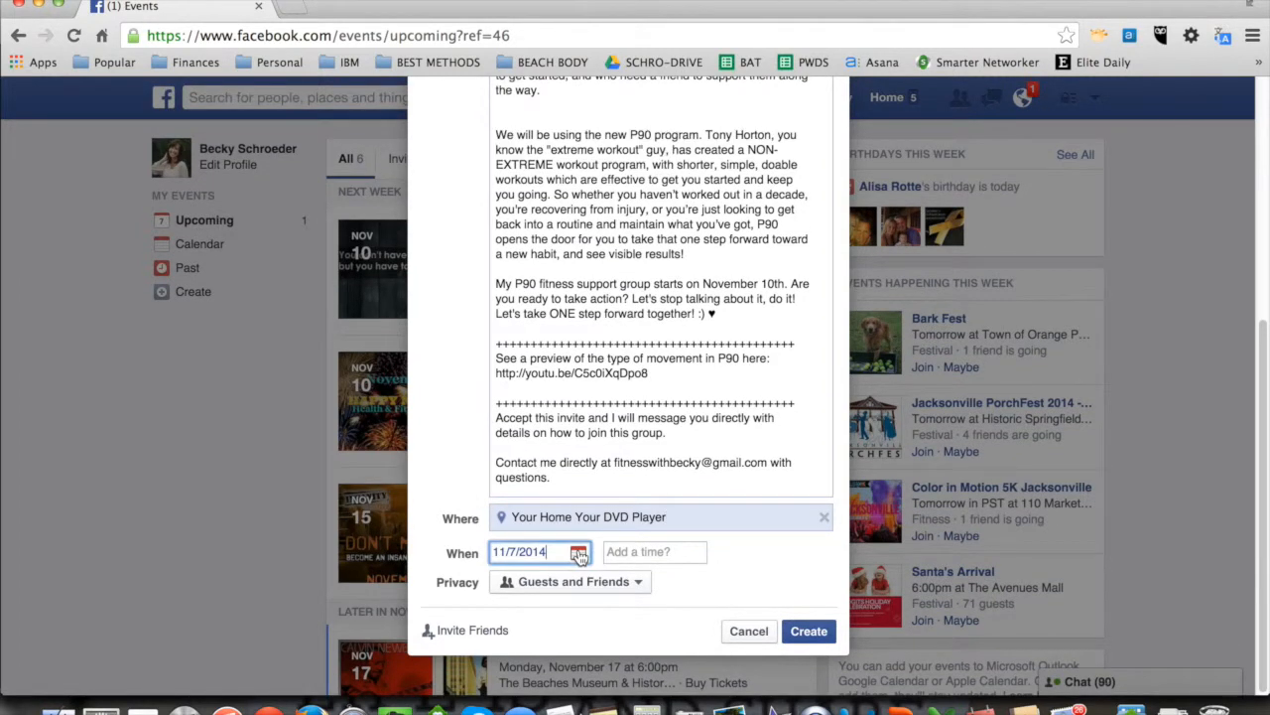
pyautogui.click(533, 665)
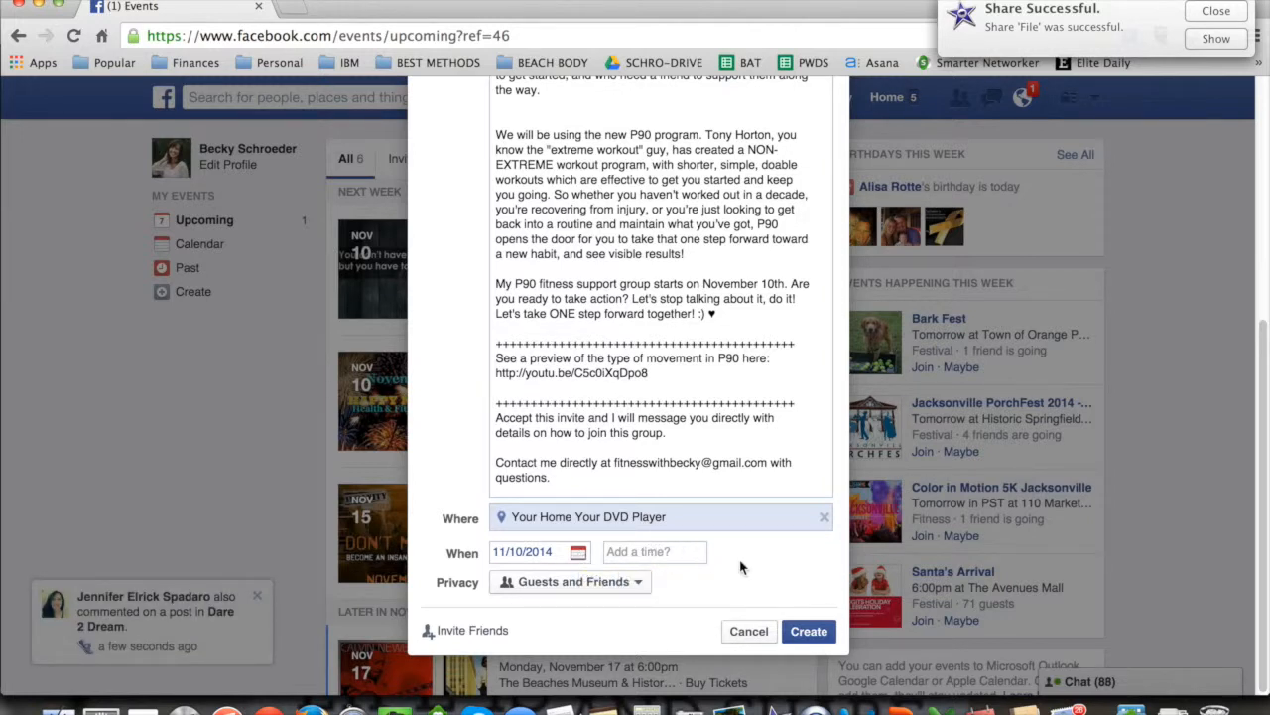
pyautogui.click(638, 586)
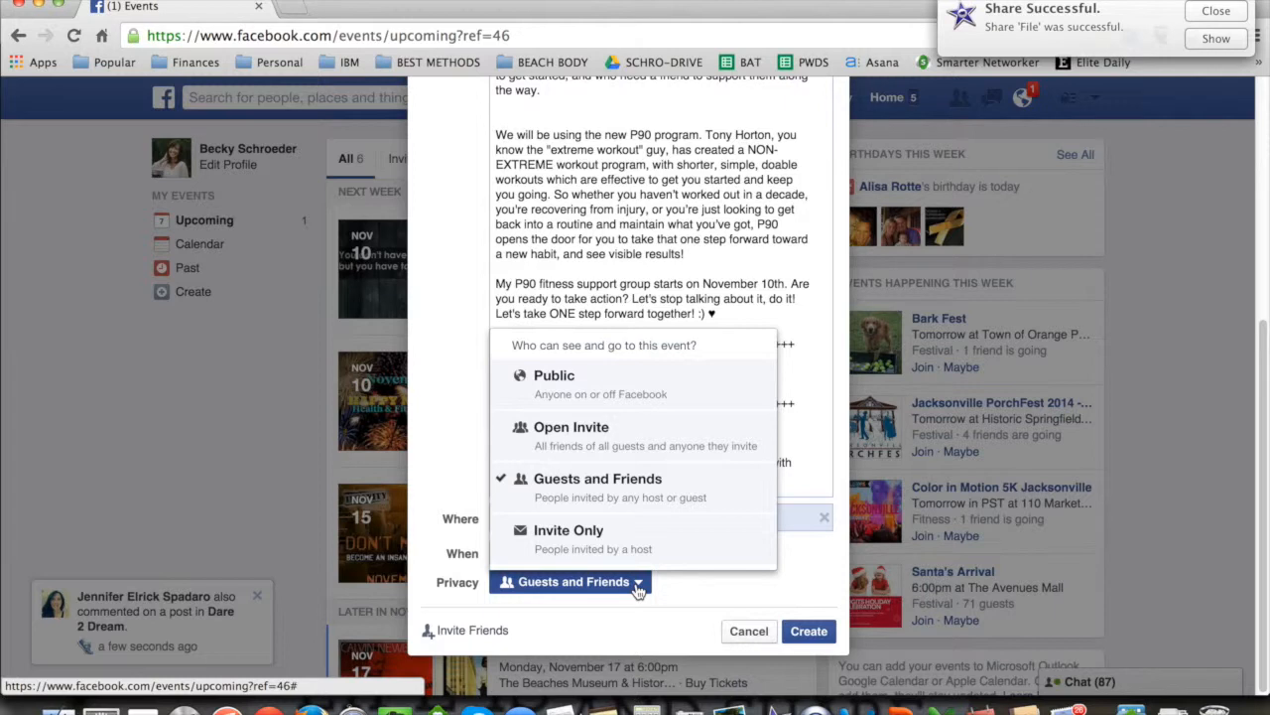
pyautogui.click(571, 537)
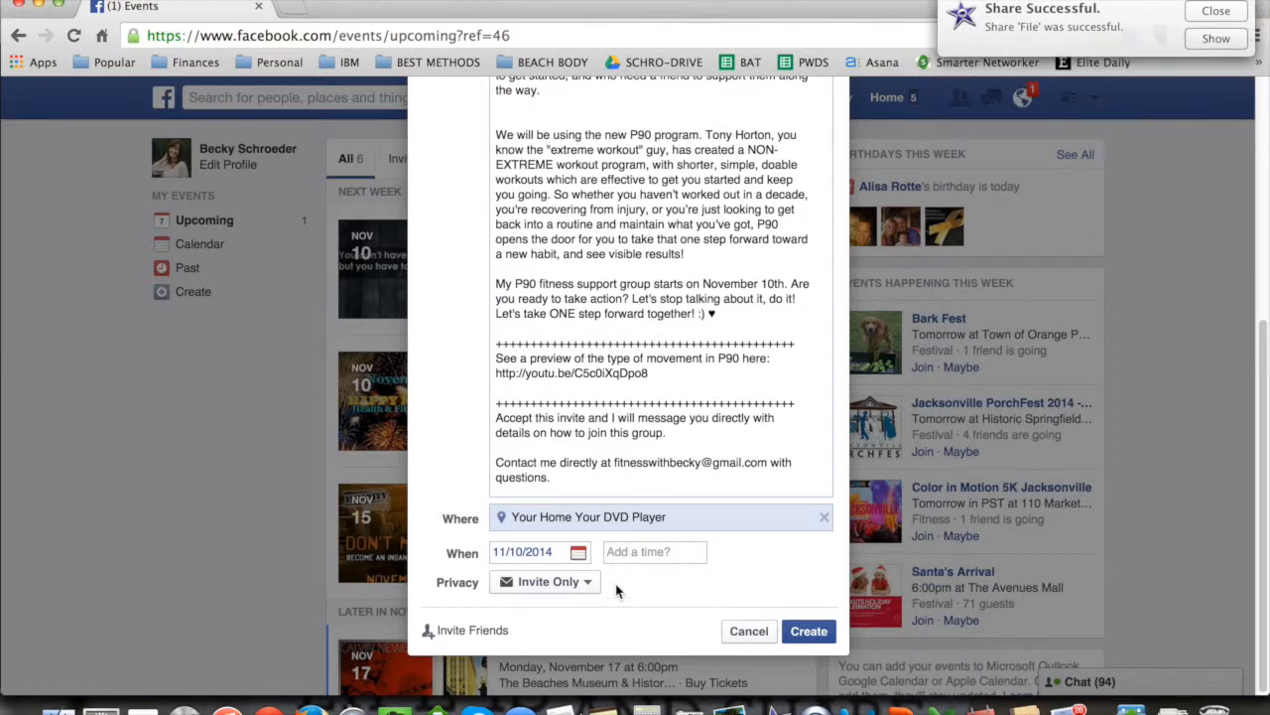
pyautogui.click(586, 589)
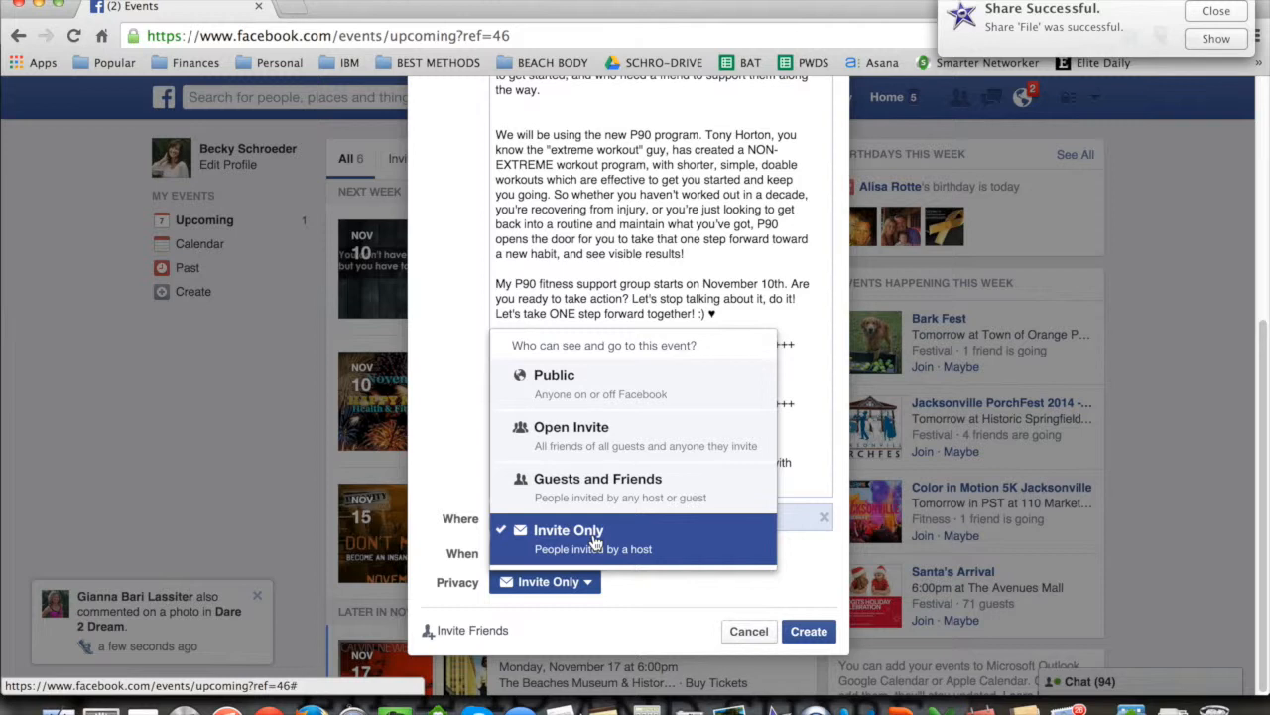
pyautogui.click(595, 542)
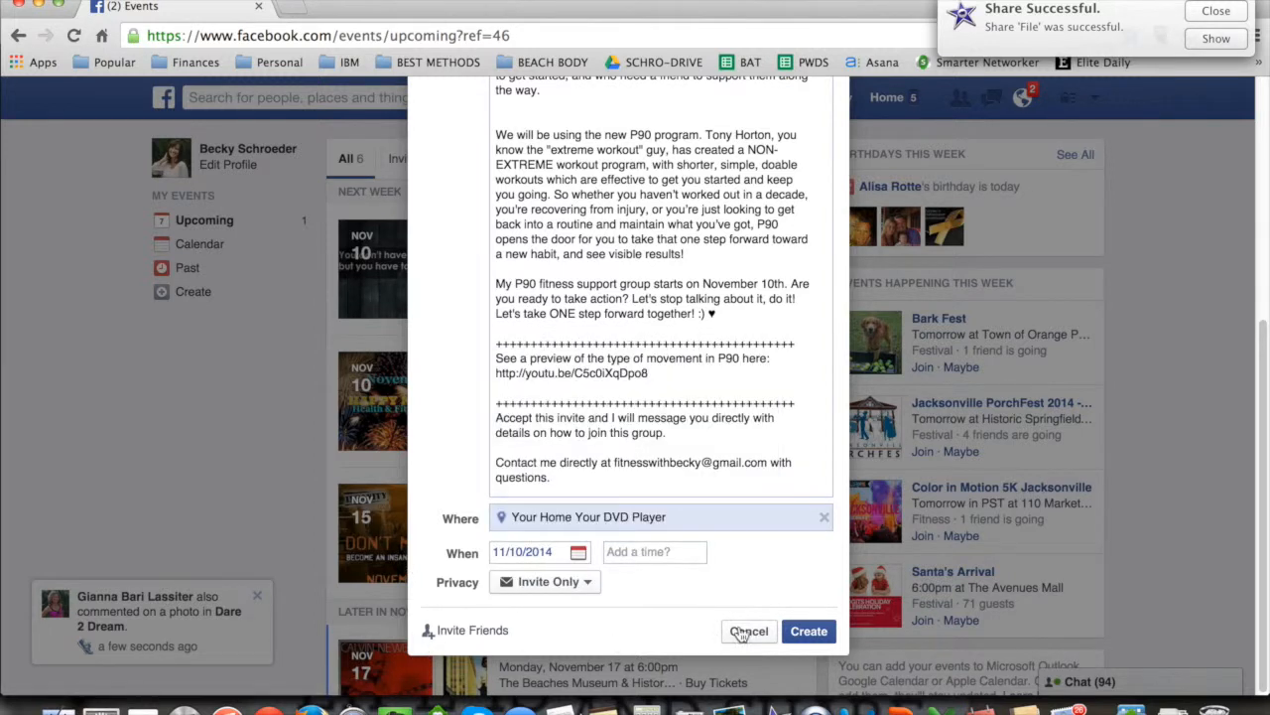
# Step: Create the event, dismiss the sharing notification and look over the new event page
pyautogui.click(808, 631)
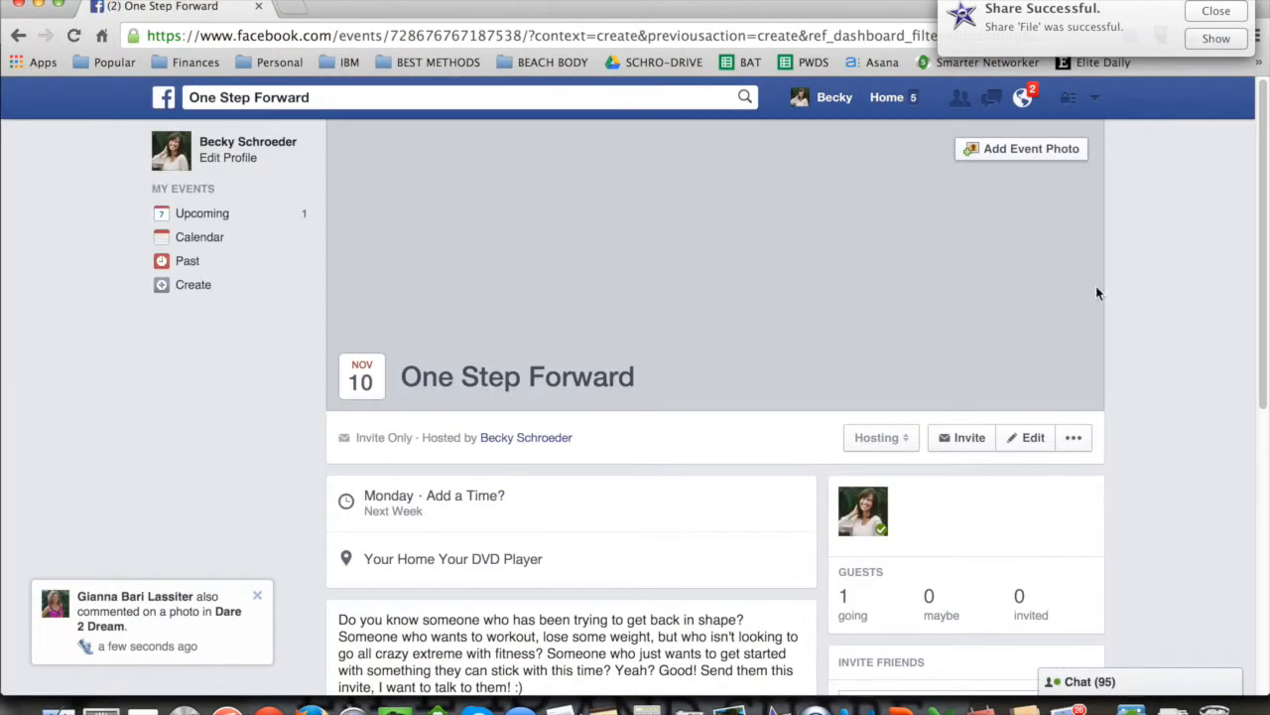
pyautogui.click(1216, 11)
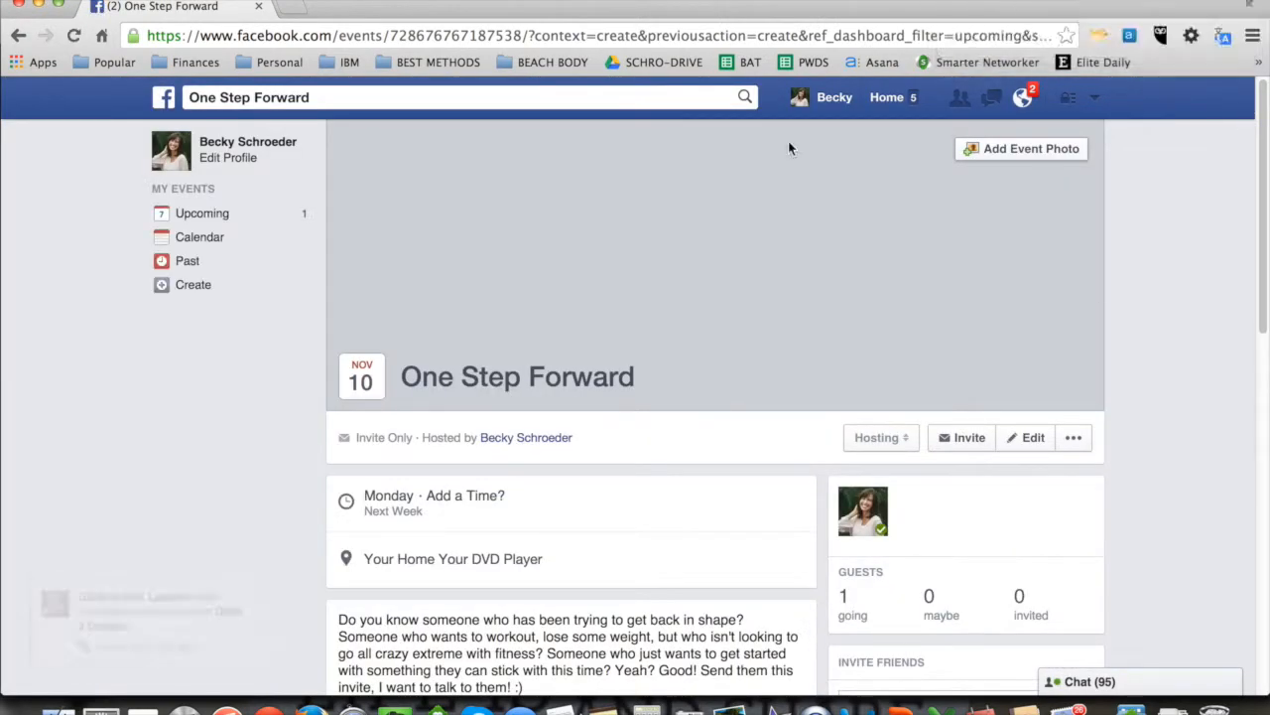
pyautogui.click(1157, 275)
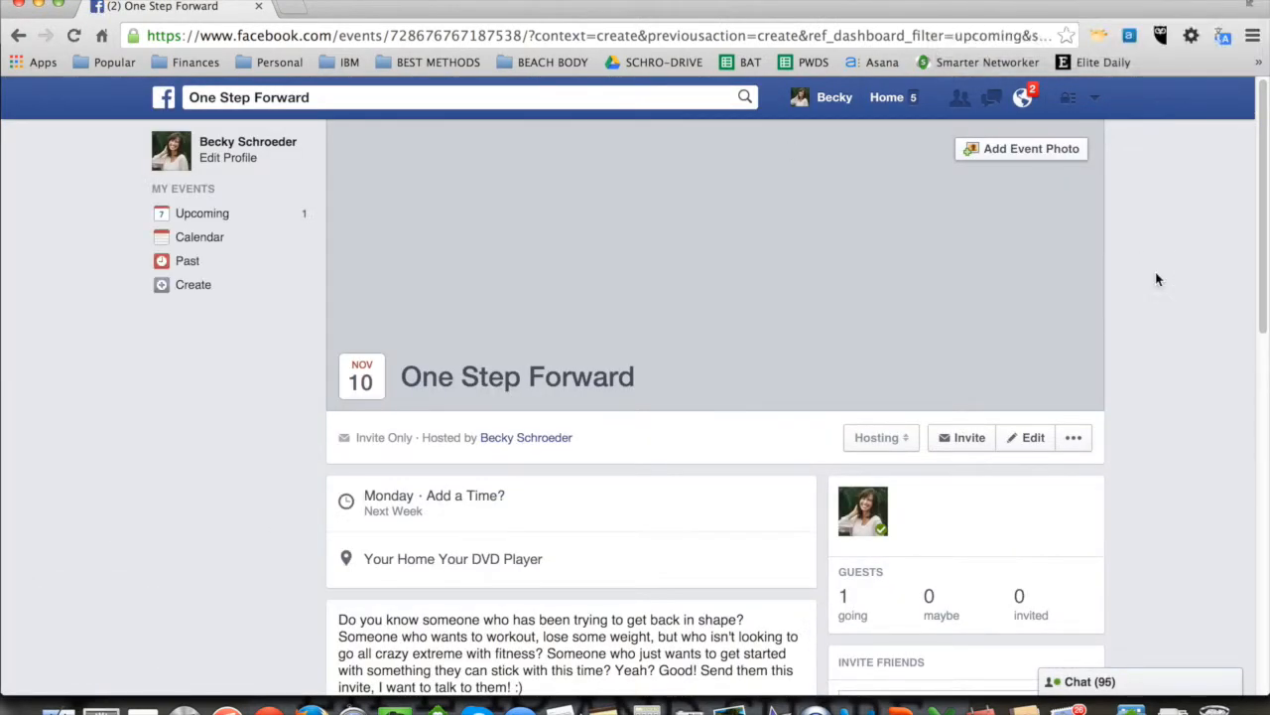
pyautogui.scroll(-6, 1189, 424)
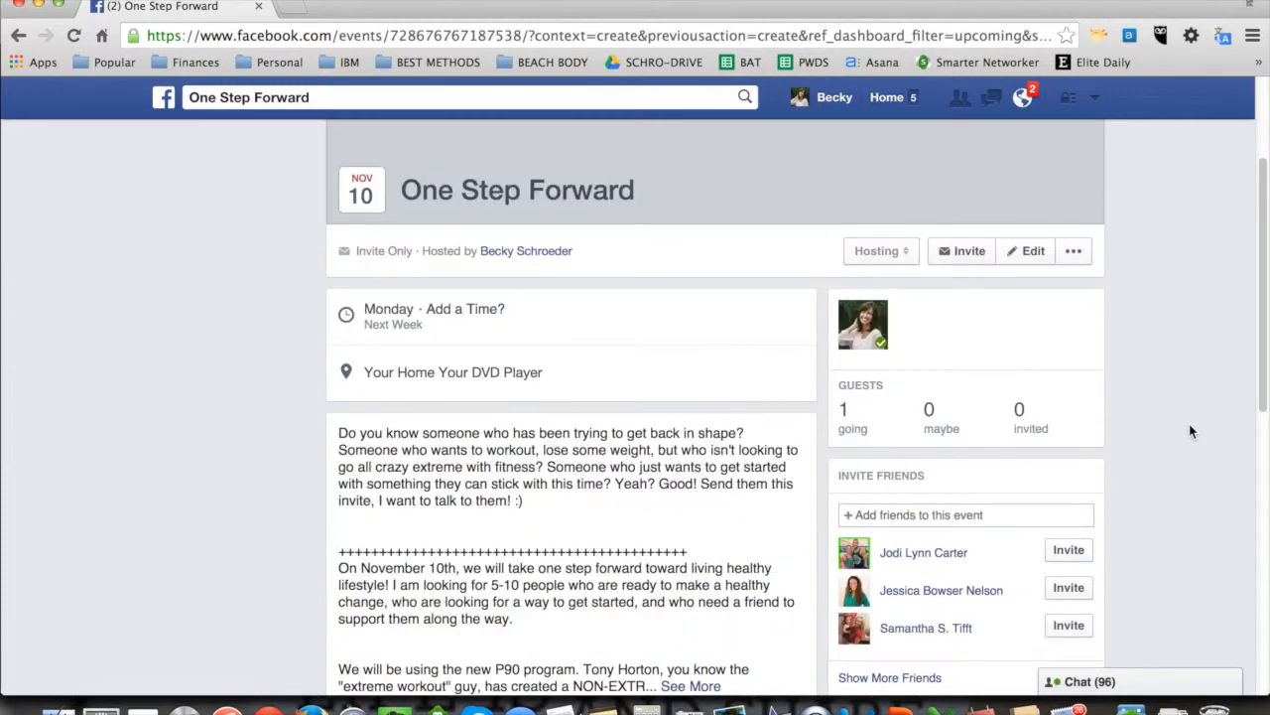
pyautogui.scroll(6, 1189, 424)
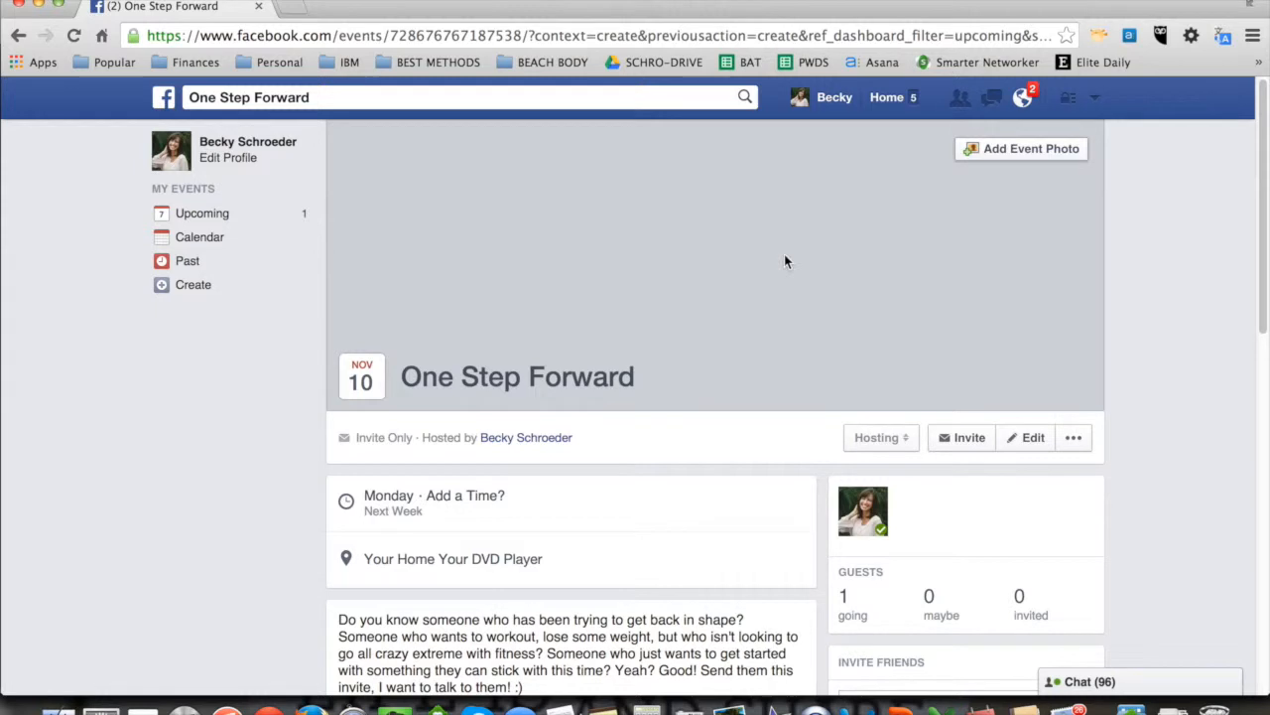
# Step: Upload OSF.jpg from the Downloads folder as the event photo
pyautogui.click(1028, 153)
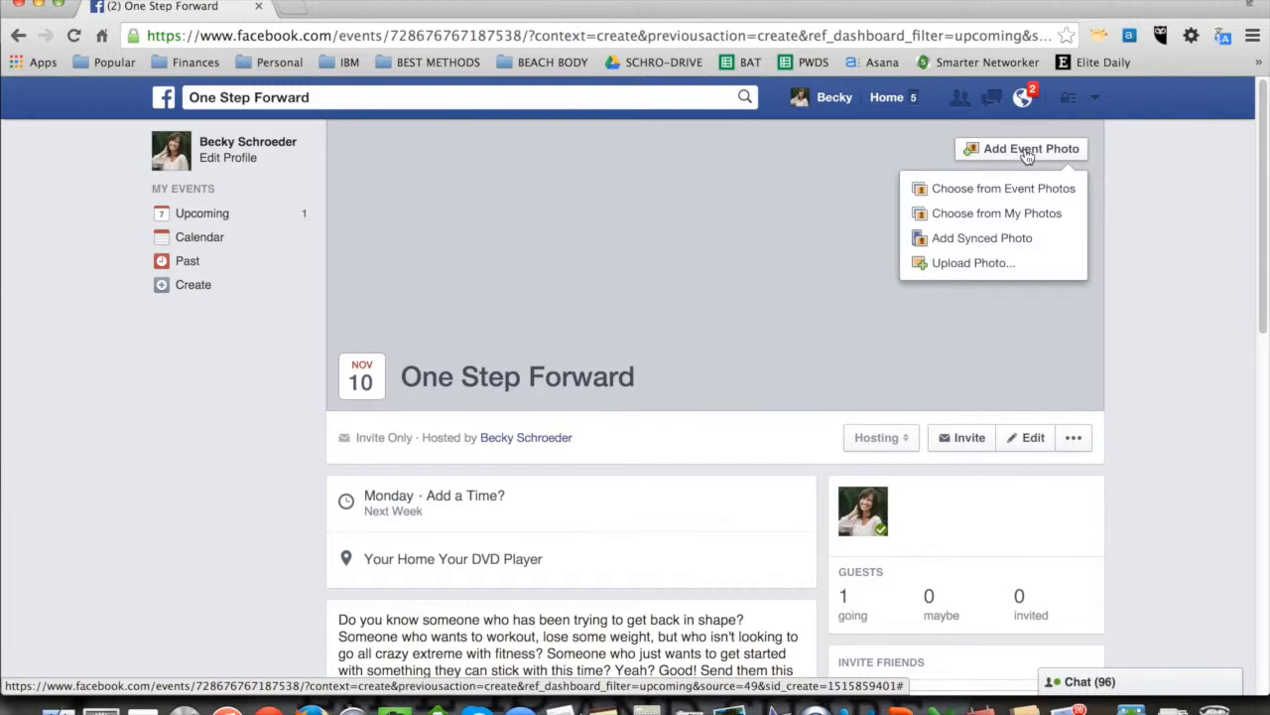
pyautogui.click(970, 264)
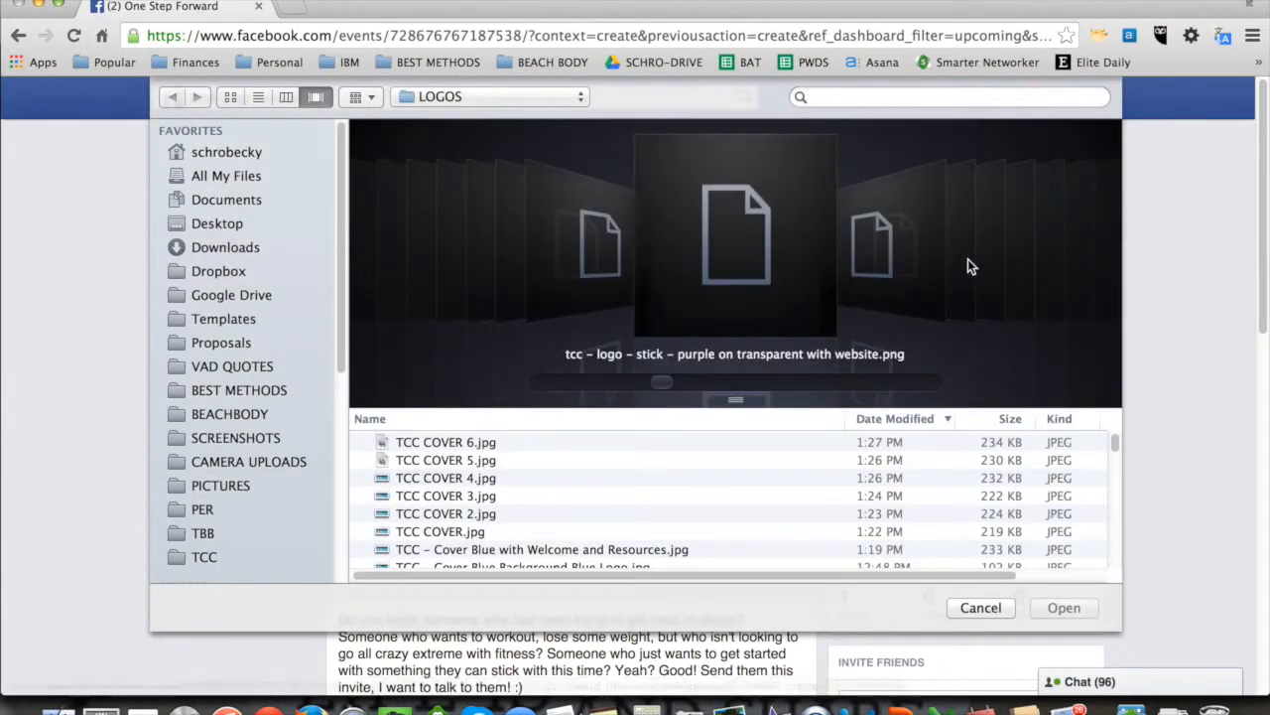
pyautogui.click(225, 247)
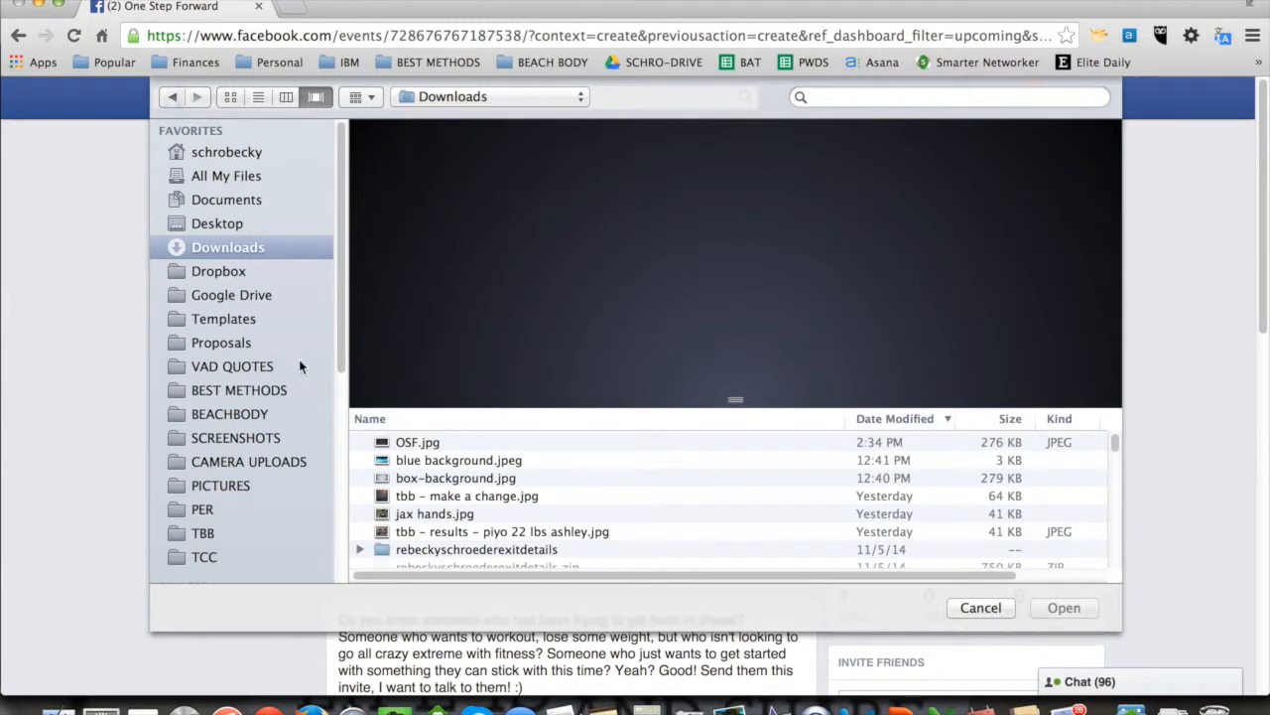
pyautogui.click(435, 446)
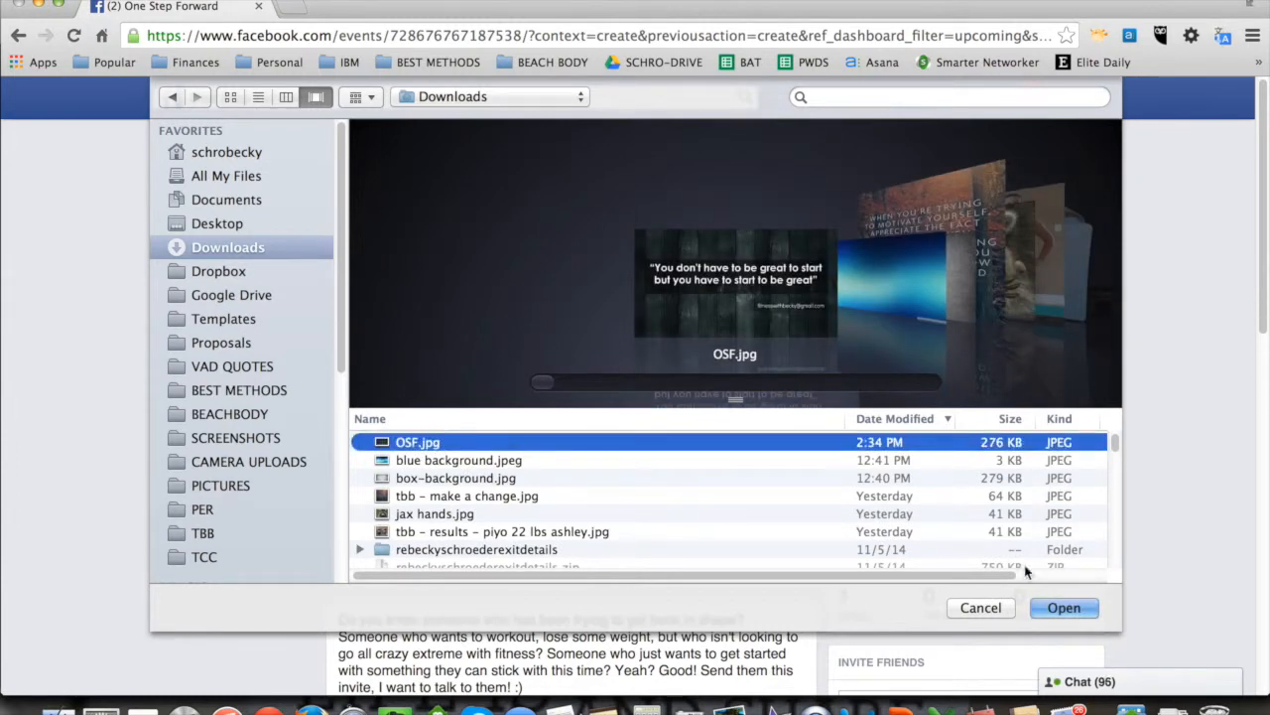
pyautogui.click(1060, 607)
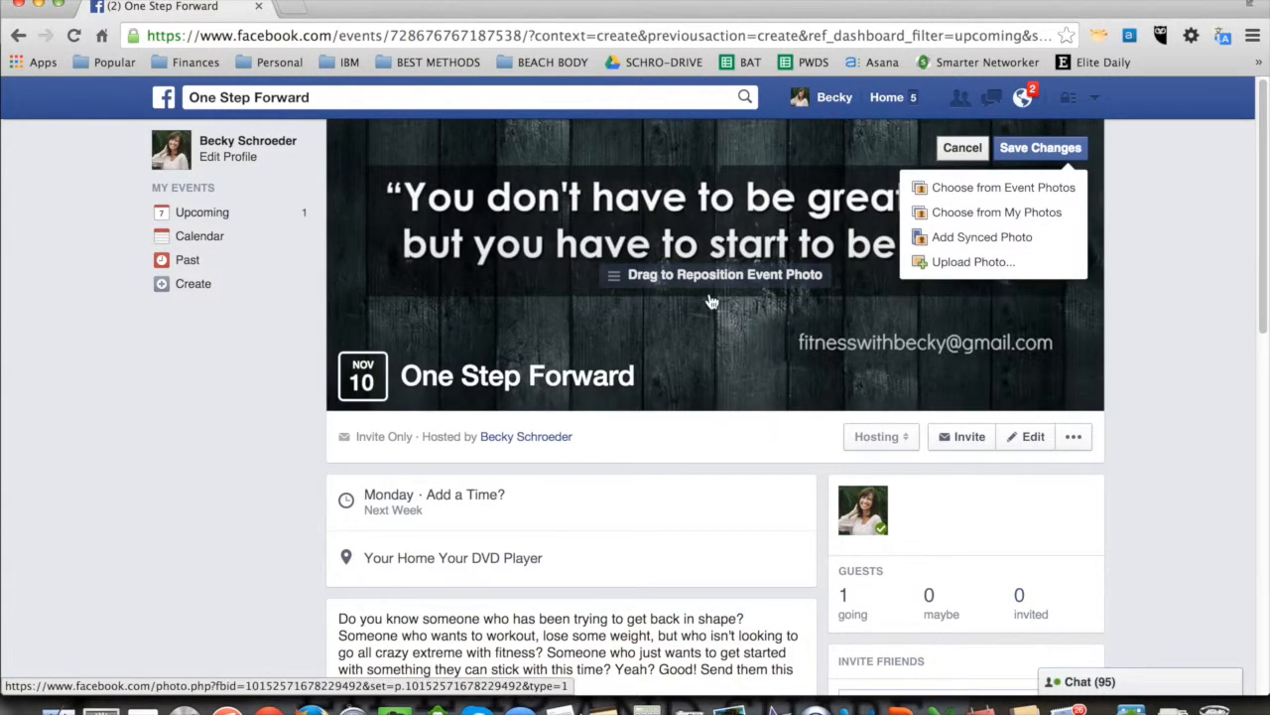
# Step: Reposition the event photo vertically so the quote sits clear above the event title, and save the changes
pyautogui.moveTo(708, 310); pyautogui.dragTo(711, 336)
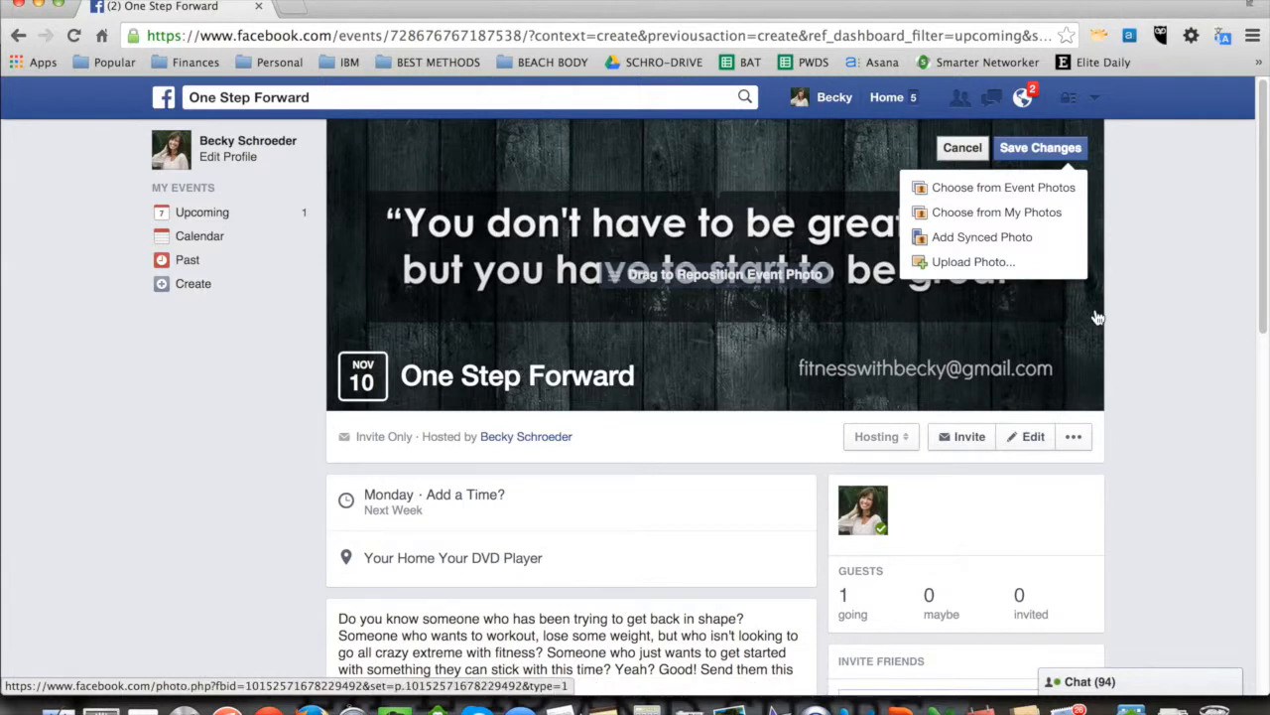
pyautogui.click(1129, 280)
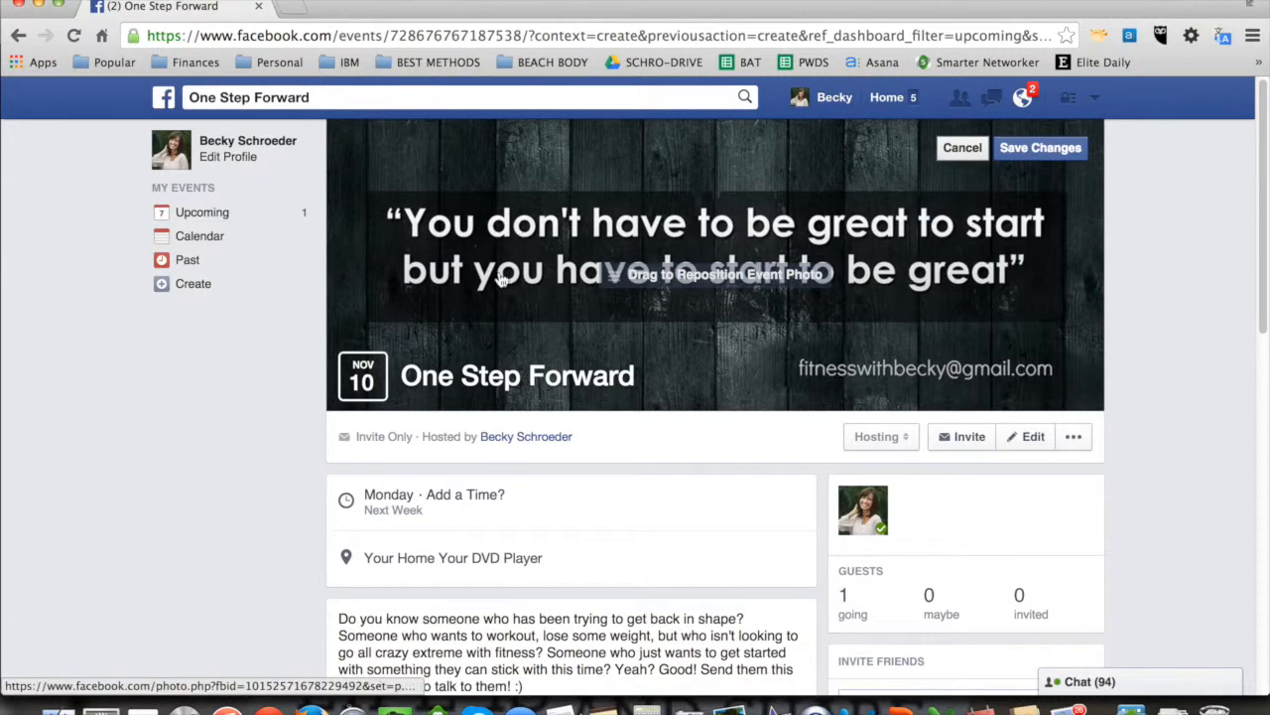
pyautogui.moveTo(675, 327); pyautogui.dragTo(676, 314)
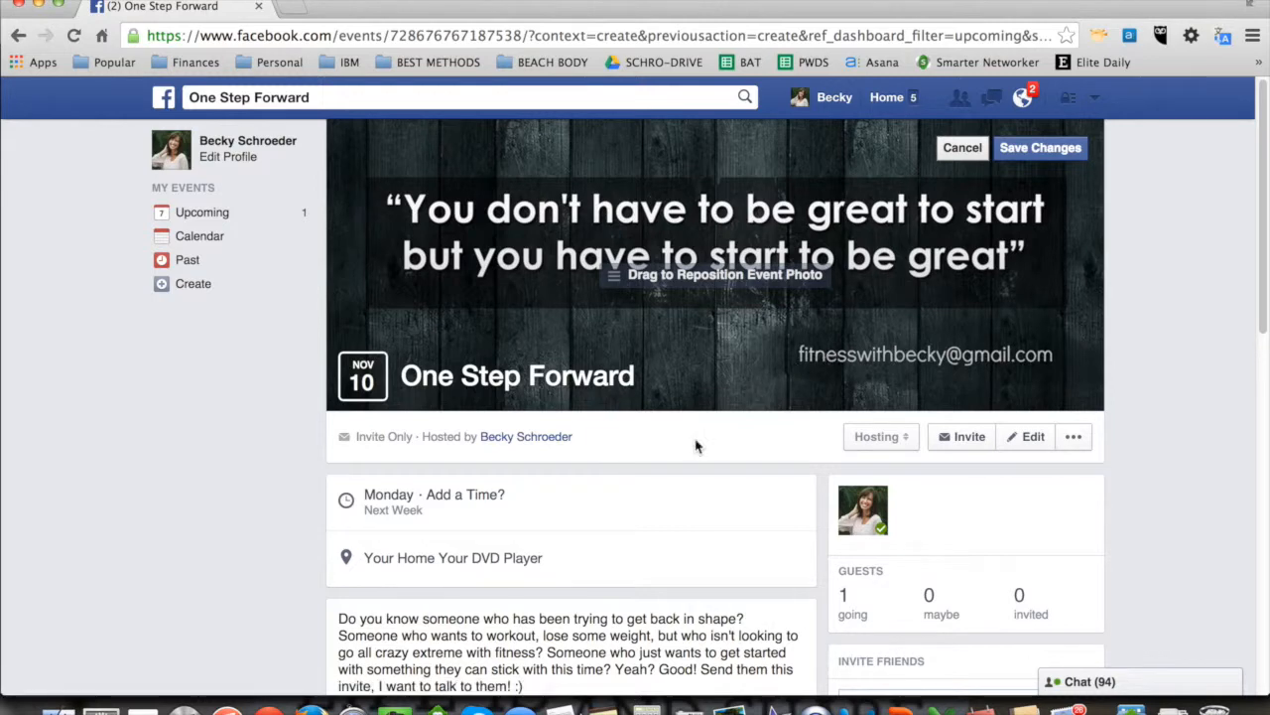
pyautogui.moveTo(705, 244); pyautogui.dragTo(718, 208)
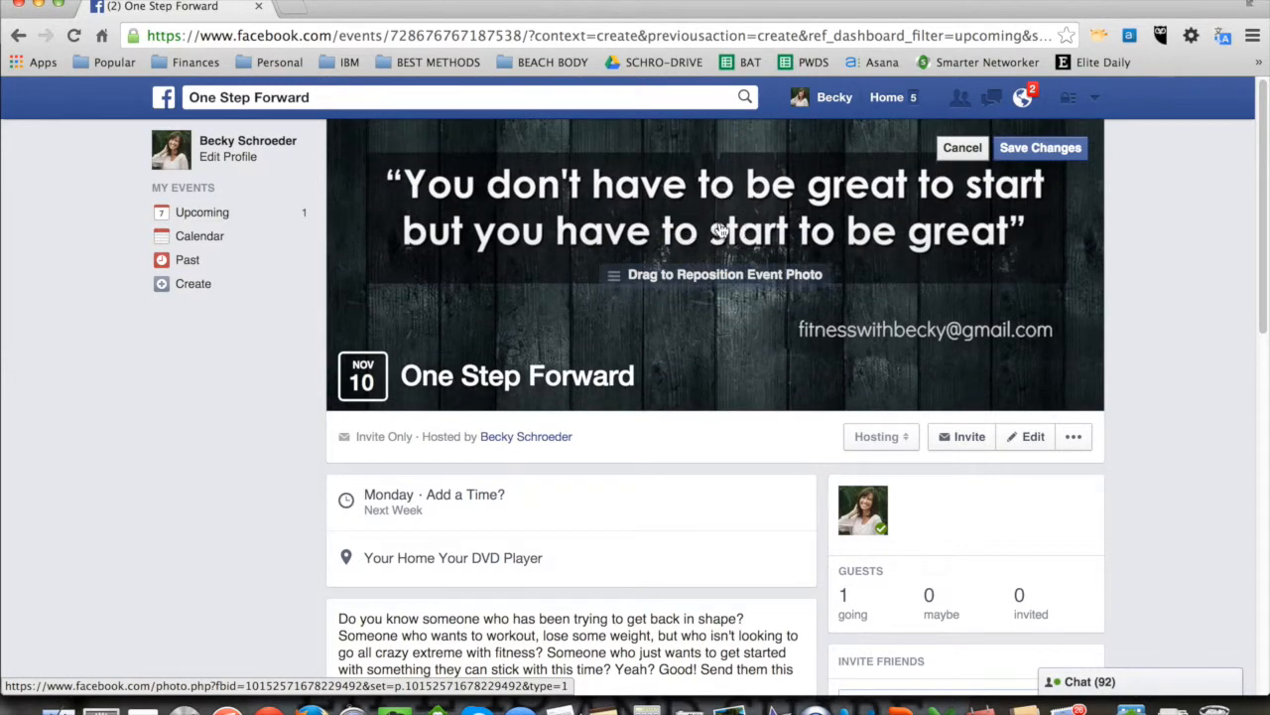
pyautogui.click(1032, 149)
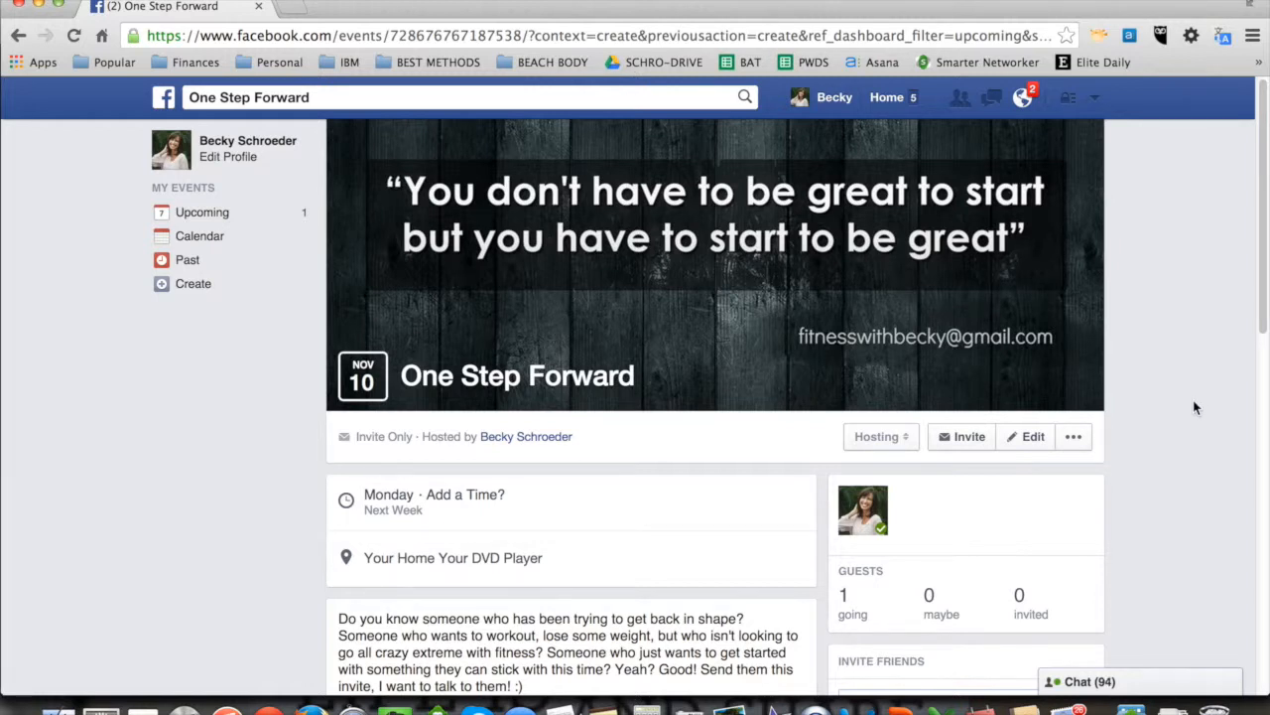
# Step: Look over the finished event page and expand the full event description to read through to the posts area
pyautogui.scroll(-1, 1194, 400)
pyautogui.scroll(1, 1194, 397)
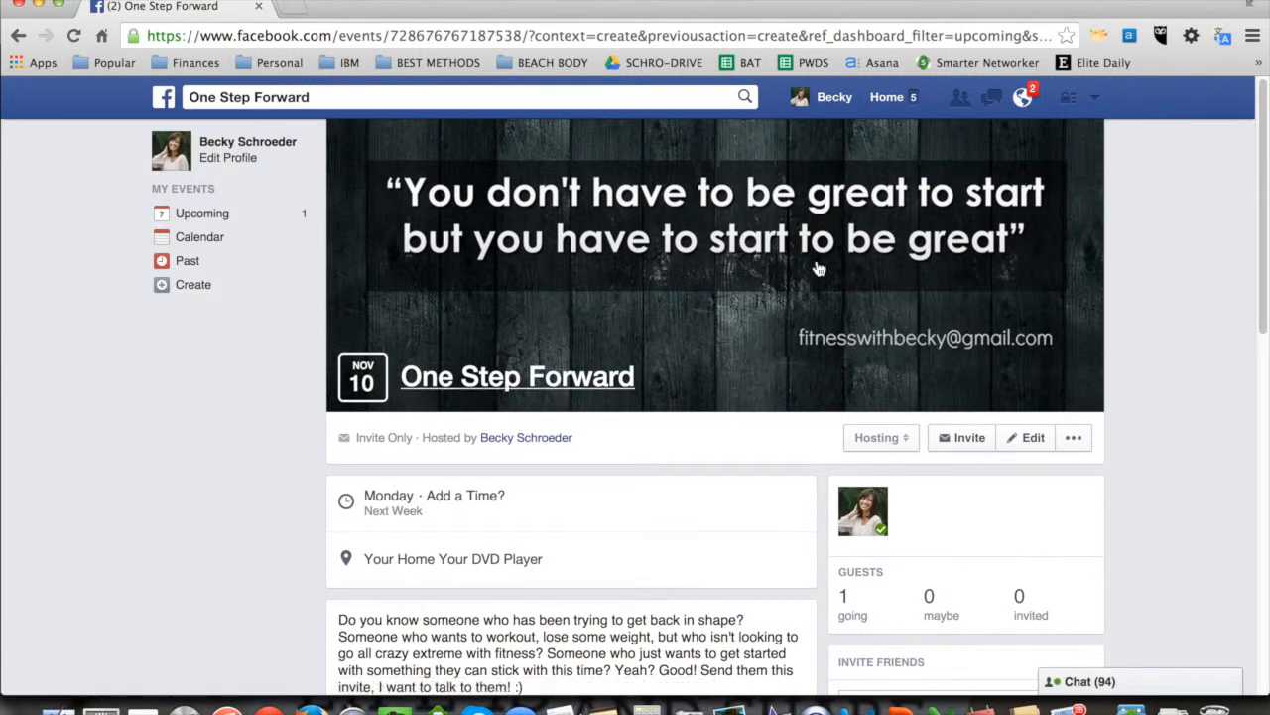
pyautogui.scroll(-3, 1163, 392)
pyautogui.scroll(-1, 1164, 395)
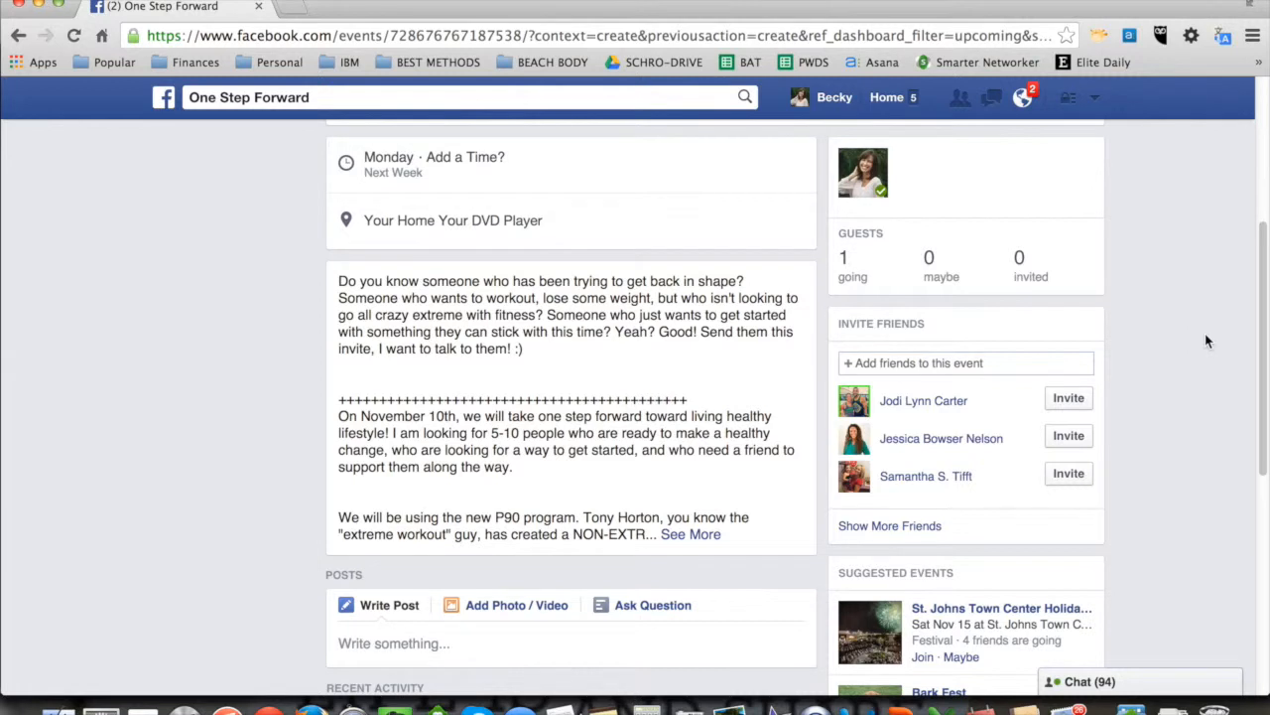
pyautogui.scroll(-1, 1206, 340)
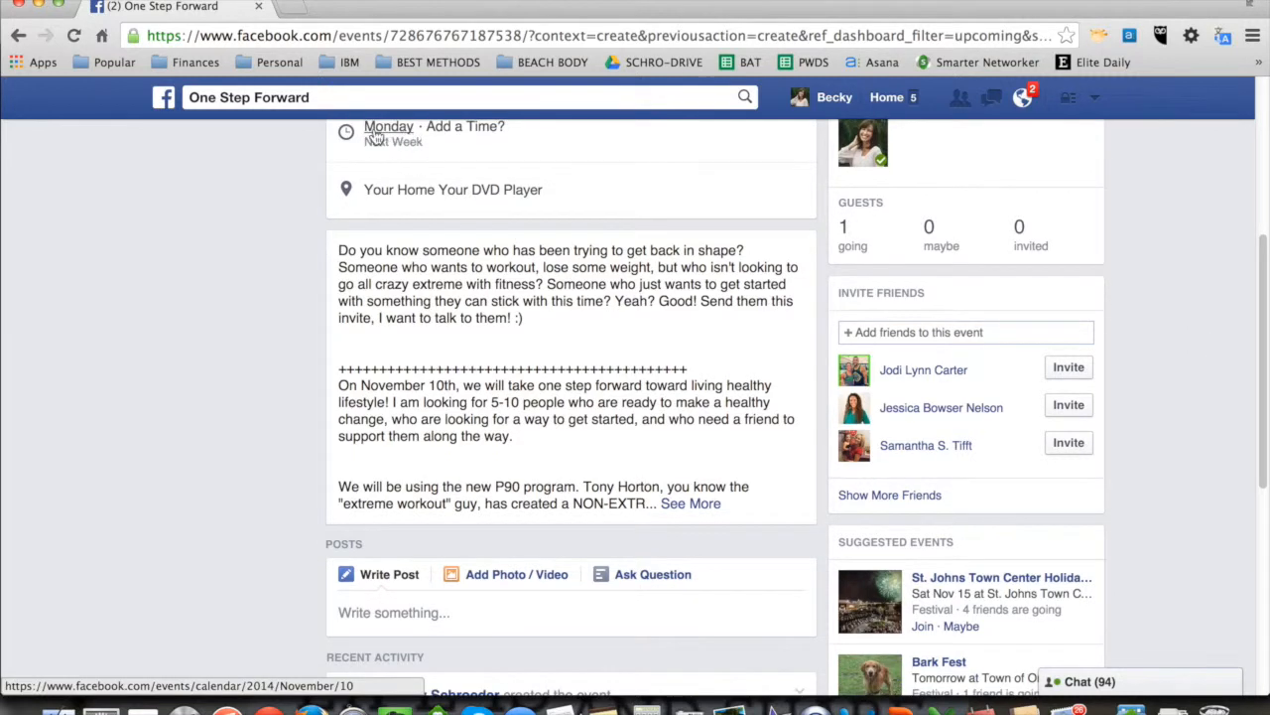
pyautogui.click(684, 514)
pyautogui.scroll(-5, 675, 506)
pyautogui.scroll(-2, 671, 503)
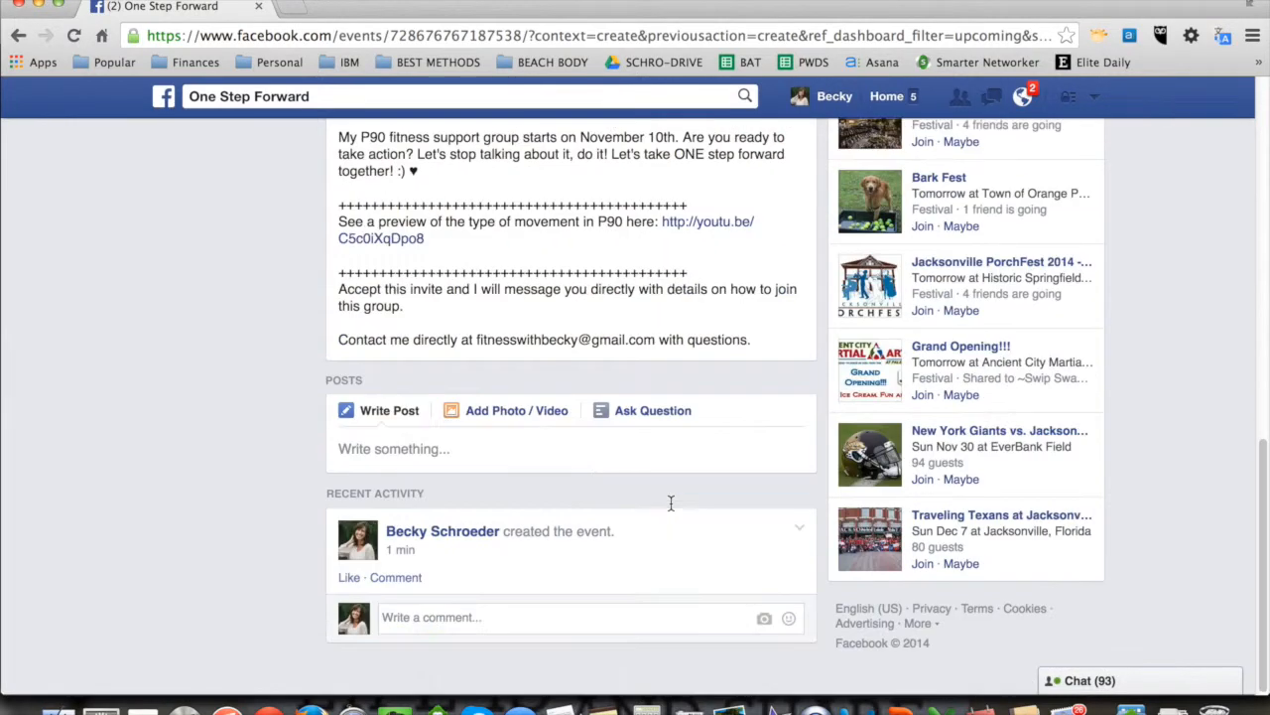
# Step: Publish an event post reading "Thanks for checking out my event! Please read the description and let me know if you have any questions!"
pyautogui.click(429, 452)
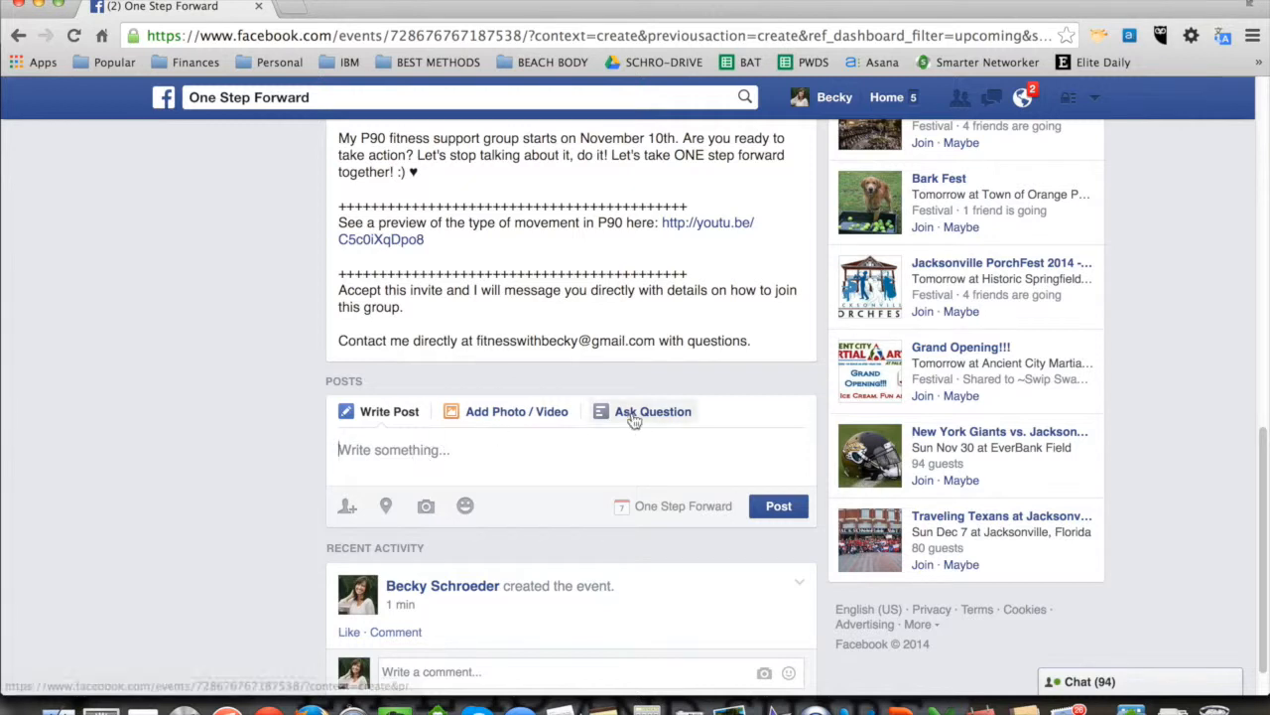
pyautogui.write('Tha')
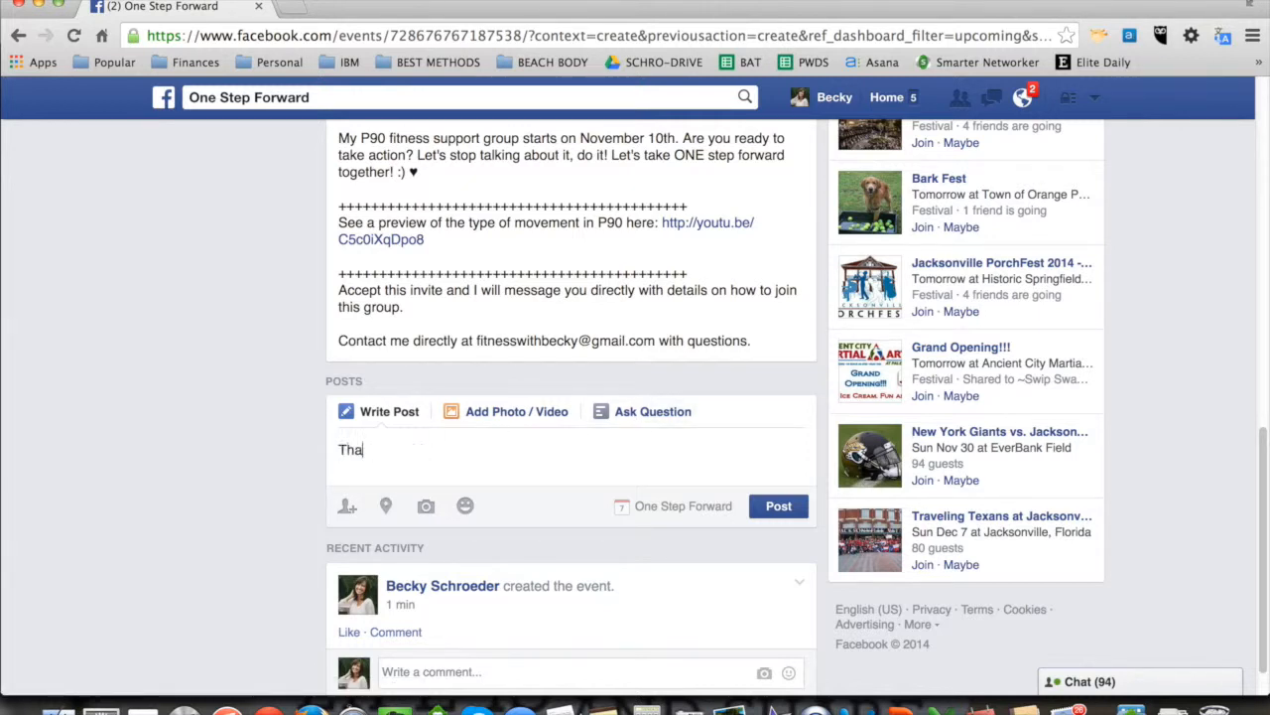
pyautogui.write('nks for checking out my')
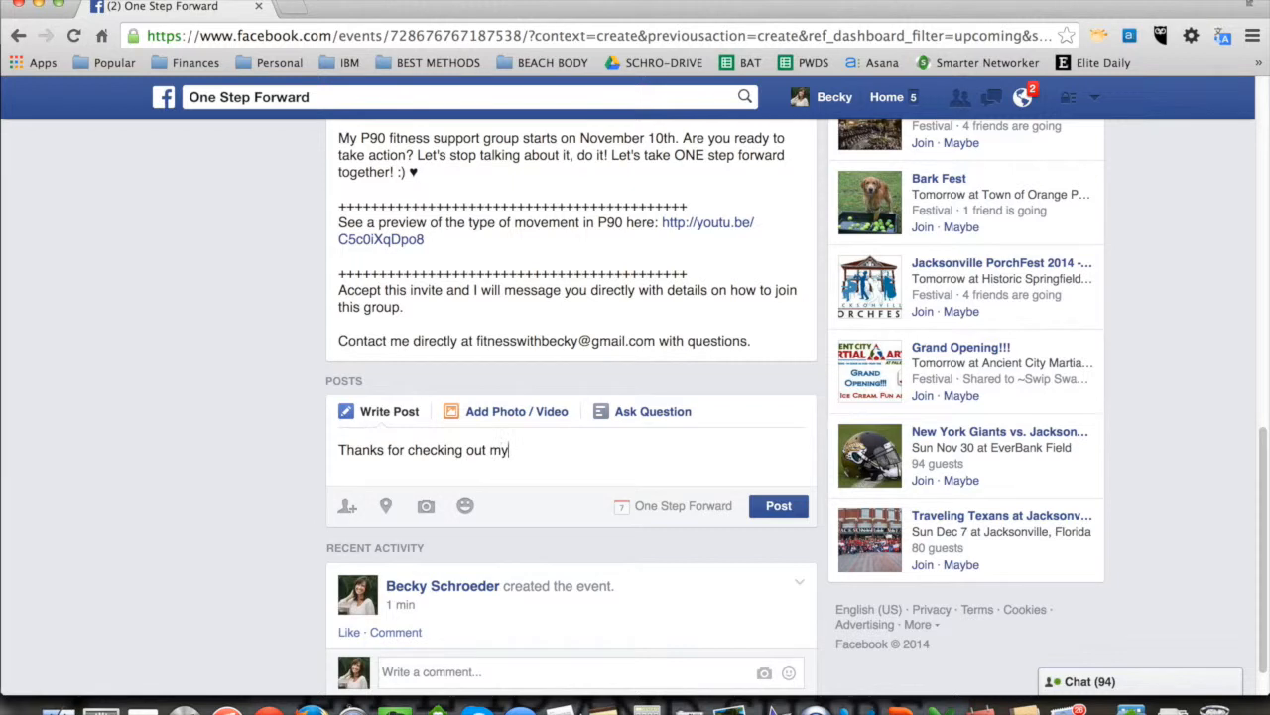
pyautogui.write(' event!  Please read the de')
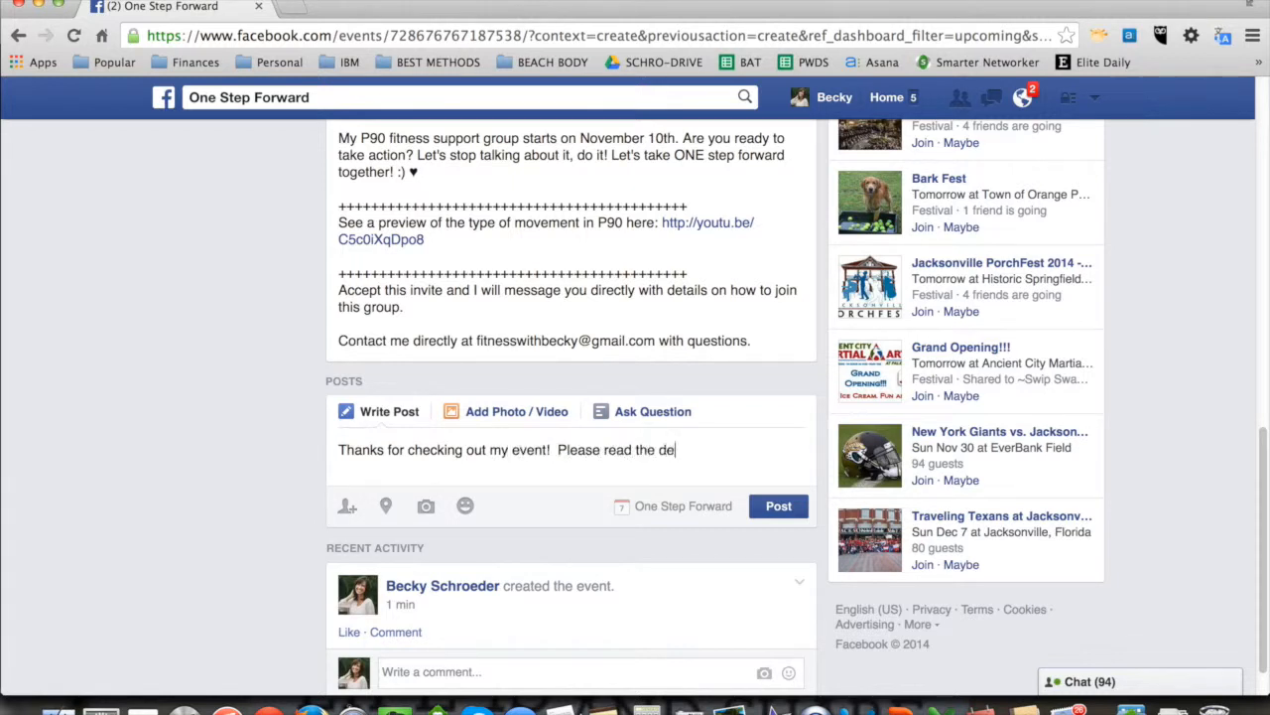
pyautogui.write('scription and let mek')
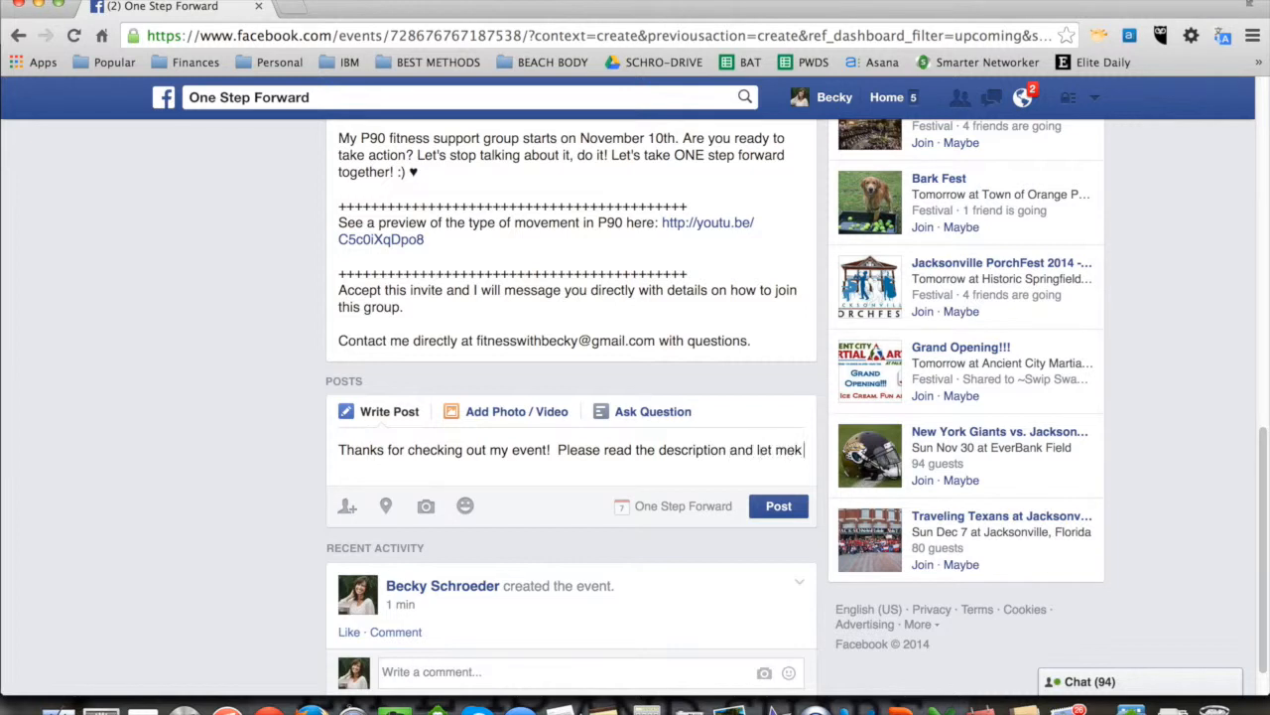
pyautogui.write(' now if you have any questi')
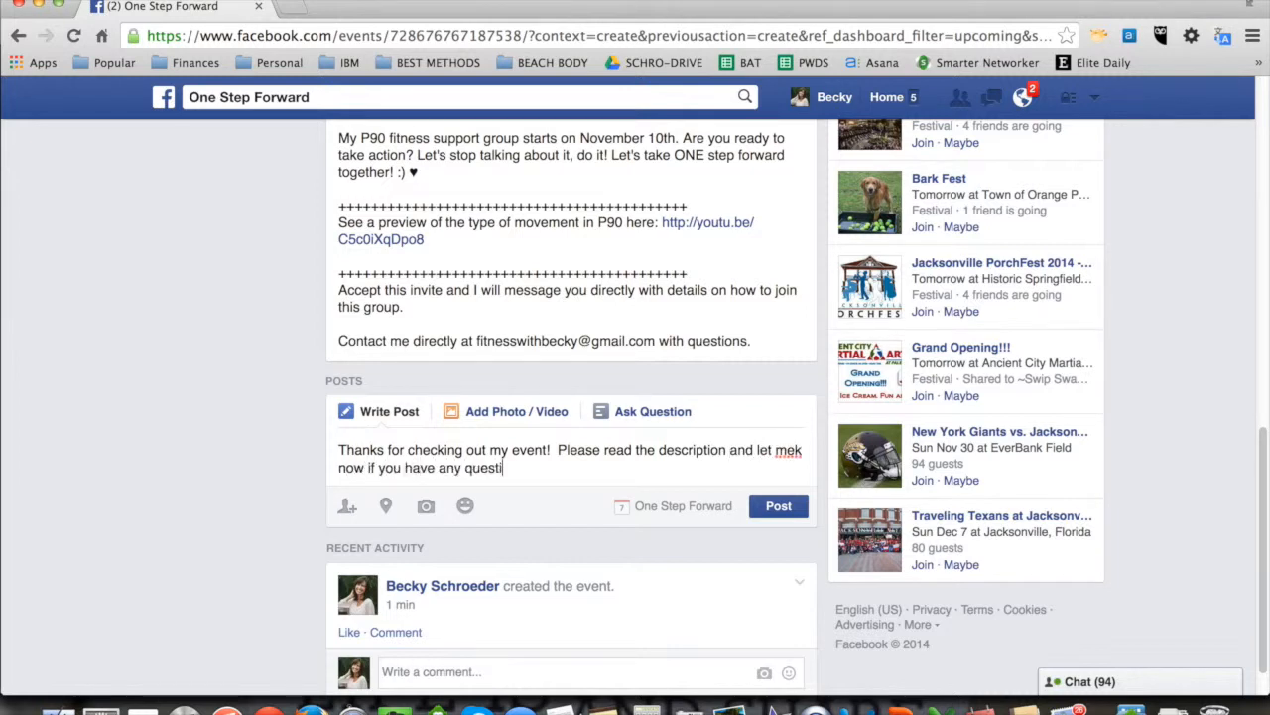
pyautogui.write('ons!')
pyautogui.click(795, 452)
pyautogui.press('Right')
pyautogui.press('Delete')
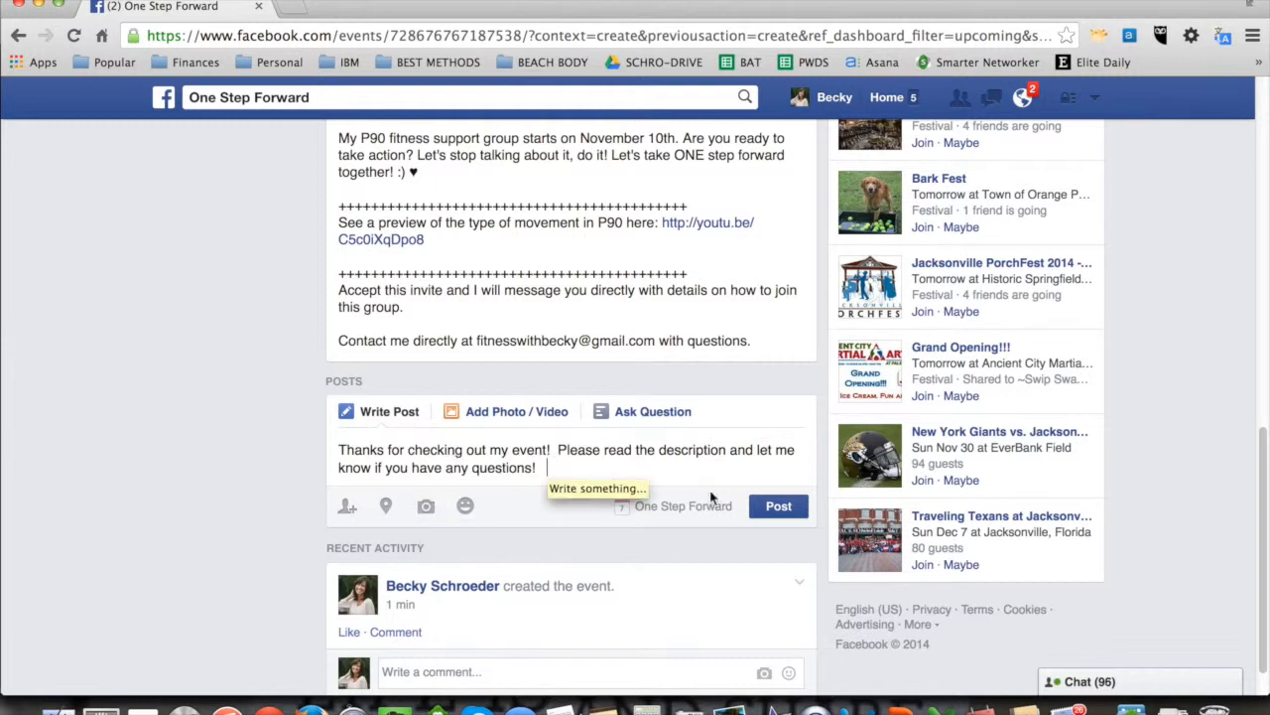
pyautogui.click(779, 506)
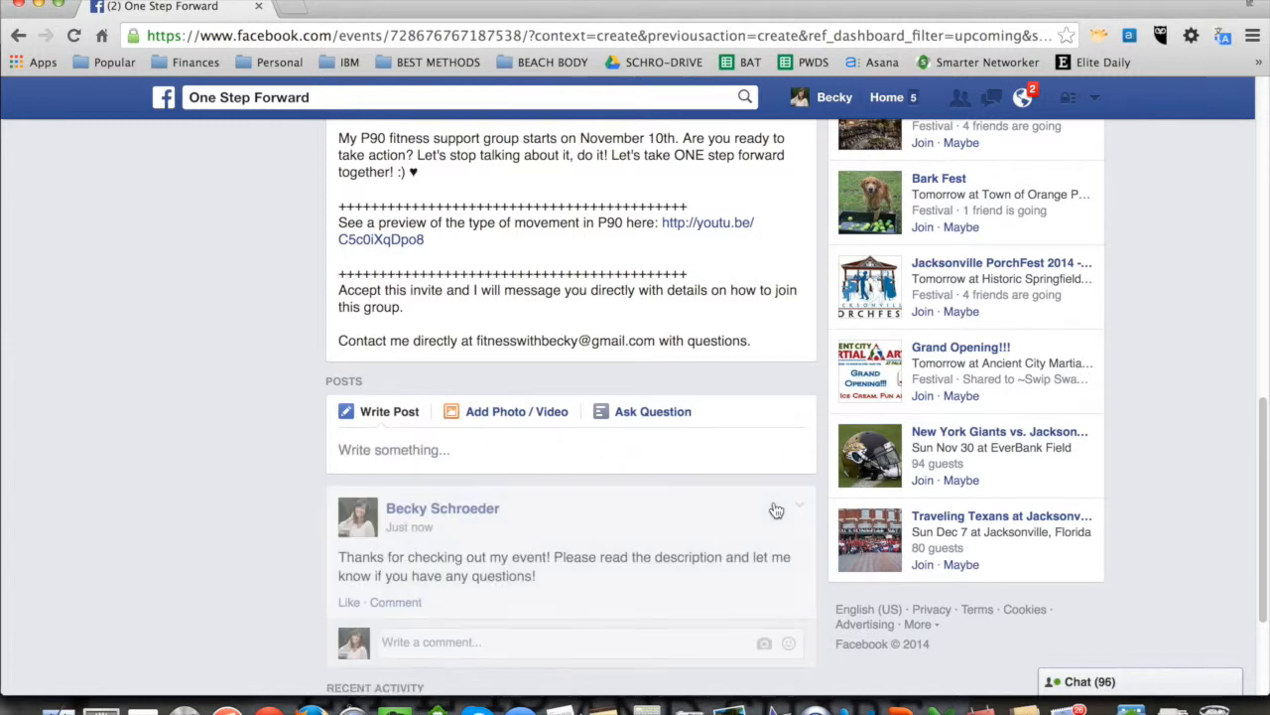
# Step: Attach the before-and-after transformation photo from the TBB folder to a new event post
pyautogui.click(426, 507)
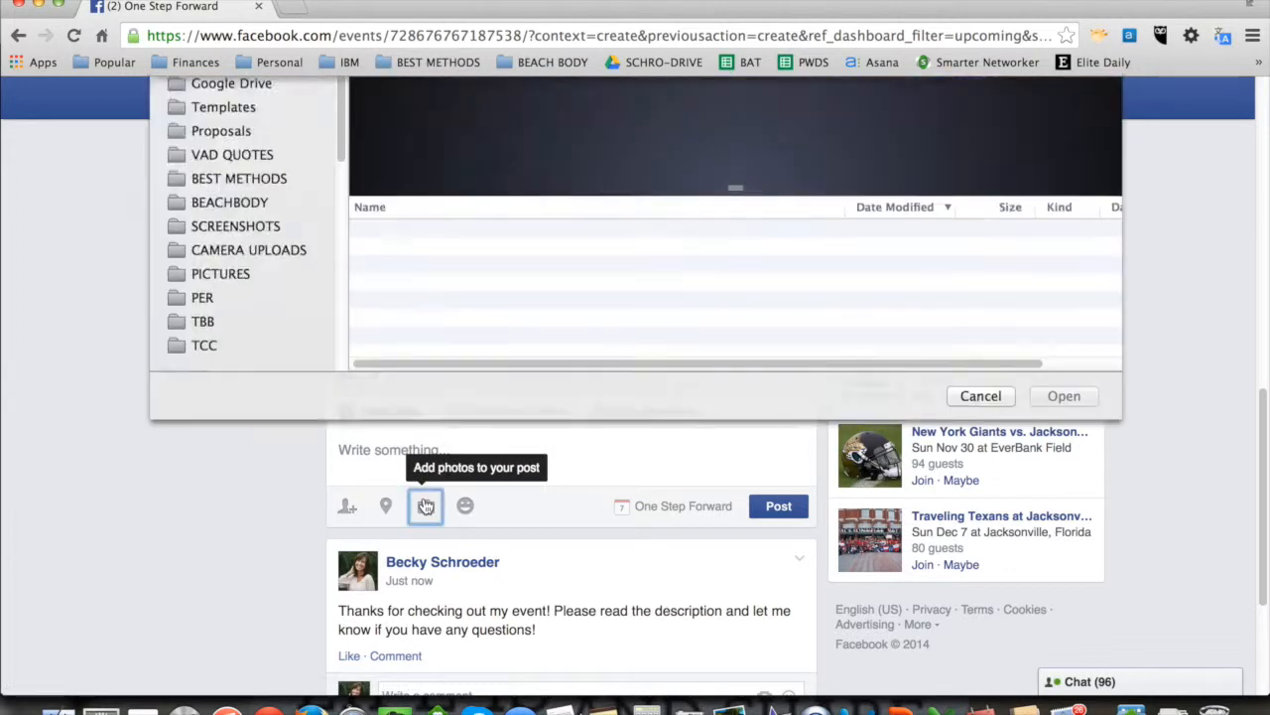
pyautogui.click(203, 533)
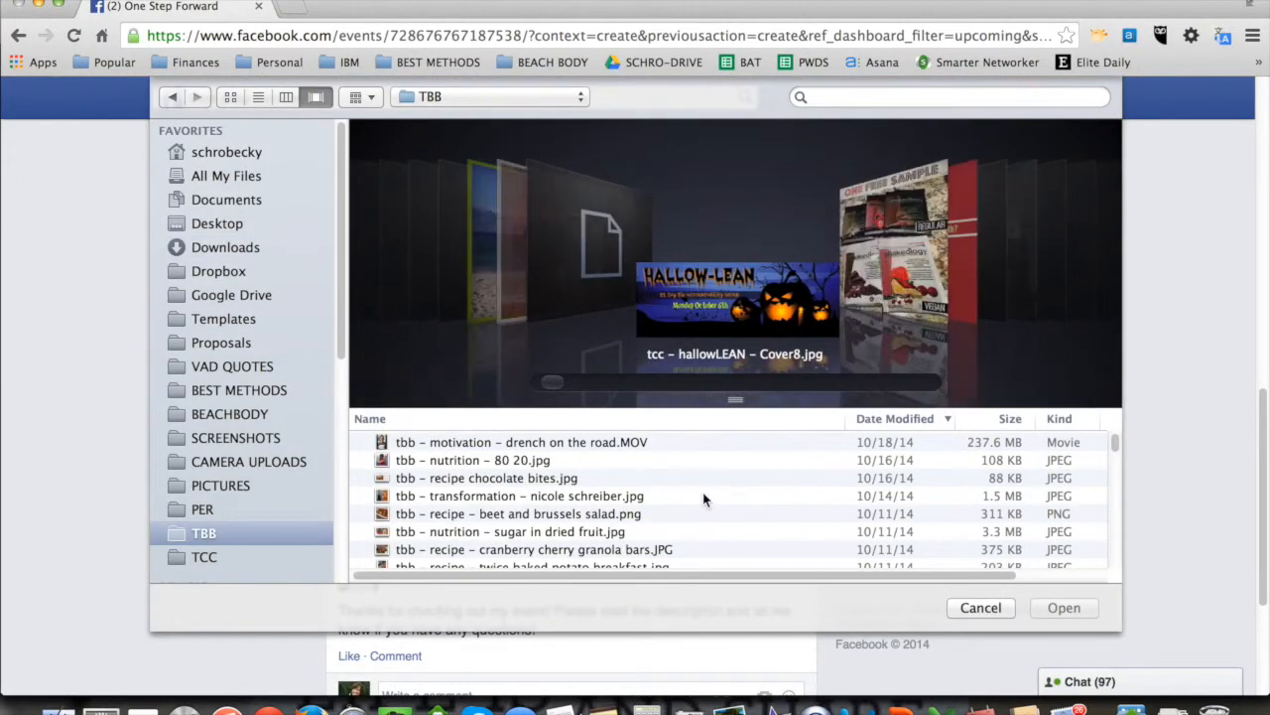
pyautogui.click(513, 245)
pyautogui.click(1062, 606)
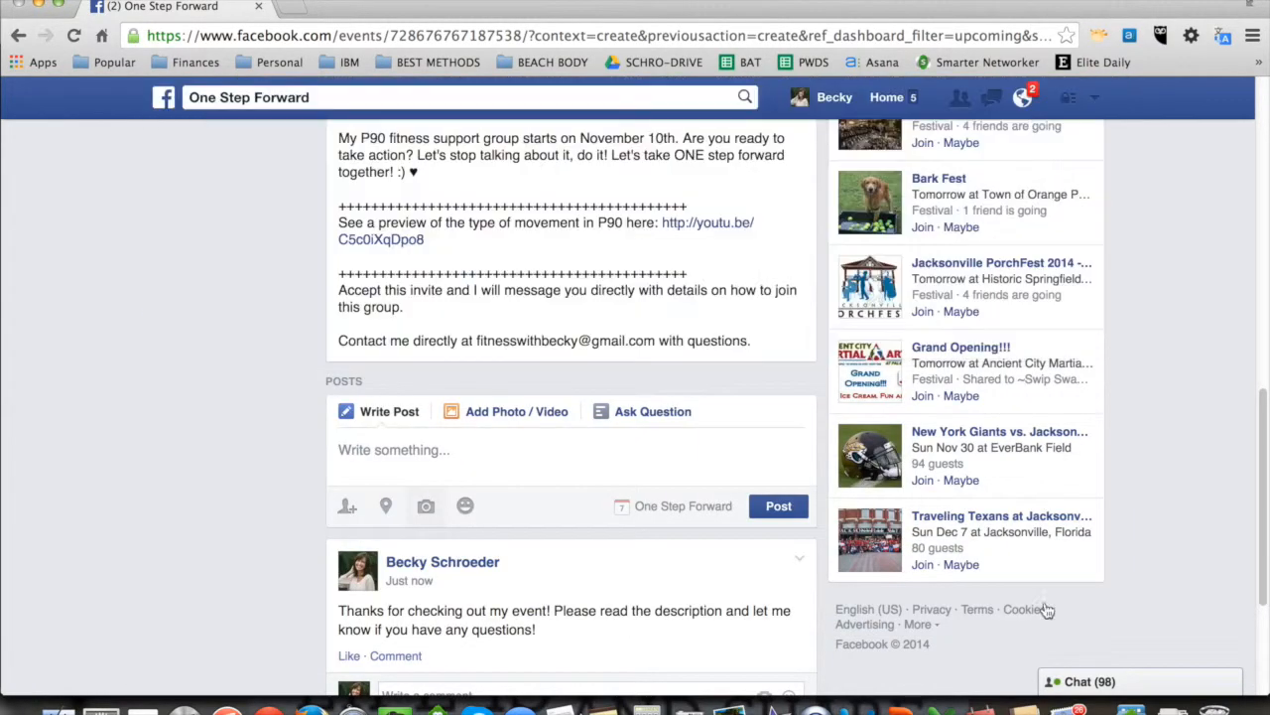
# Step: Caption the photo post "I am so excited to be hosting this group!" with correct spelling, and remove the automatic person tag
pyautogui.click(427, 453)
pyautogui.write('I')
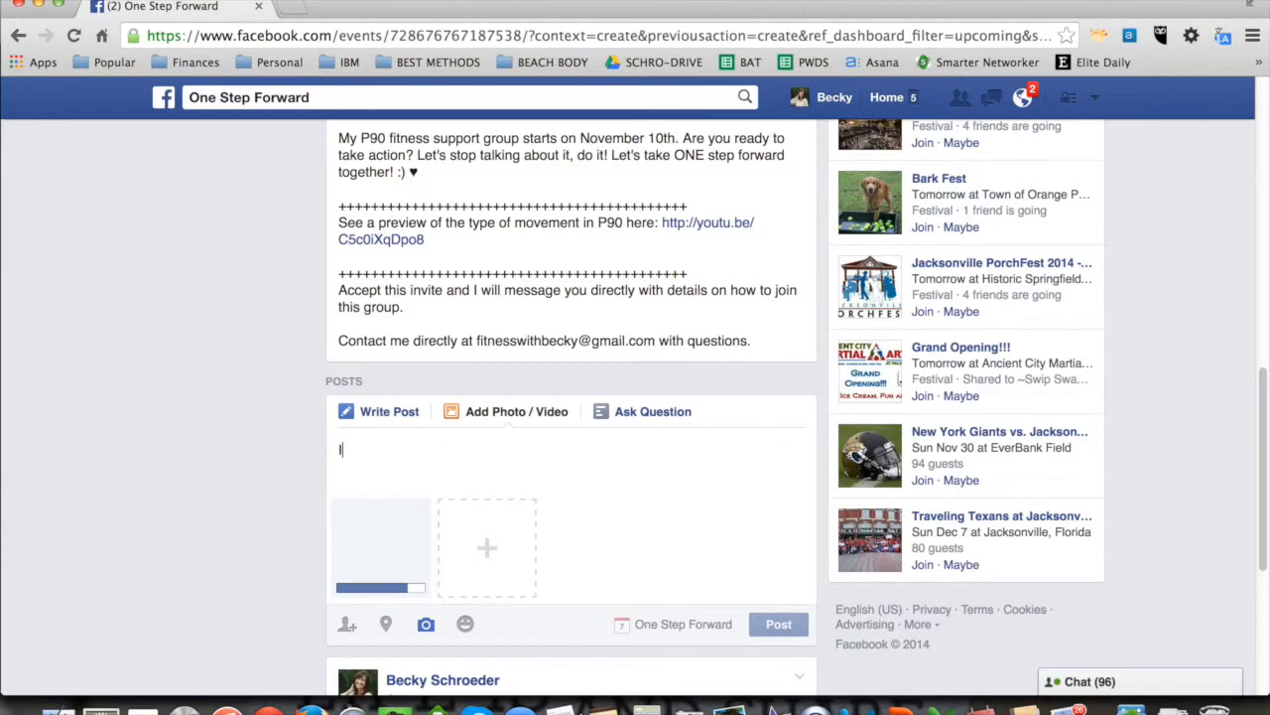
pyautogui.write(' am so exicted to')
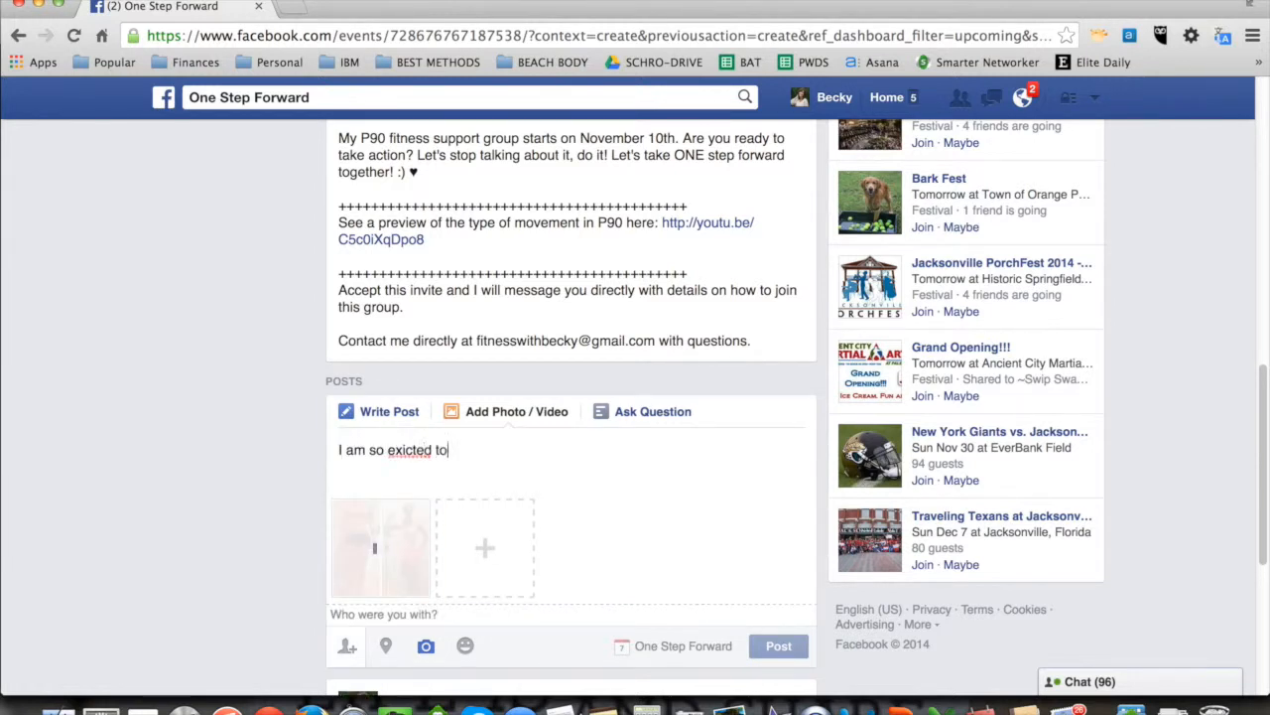
pyautogui.write(' be hosting this group!')
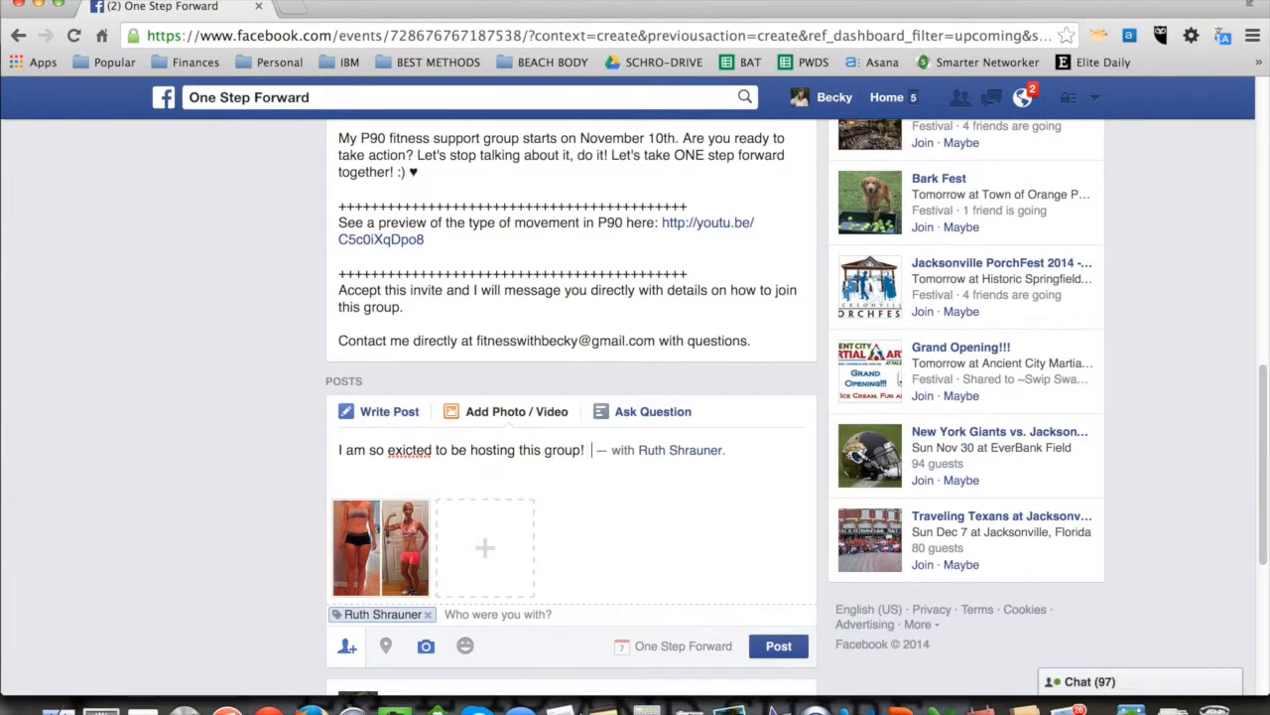
pyautogui.click(428, 615)
pyautogui.rightClick(410, 452)
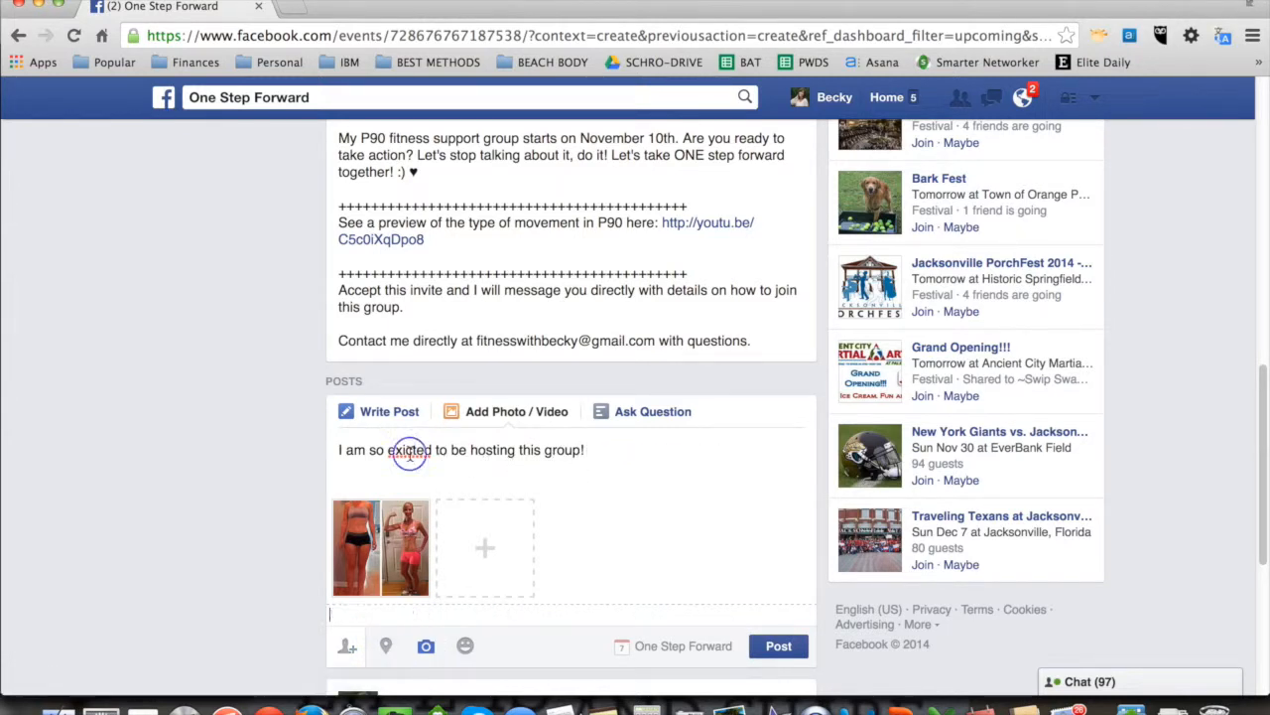
pyautogui.click(458, 73)
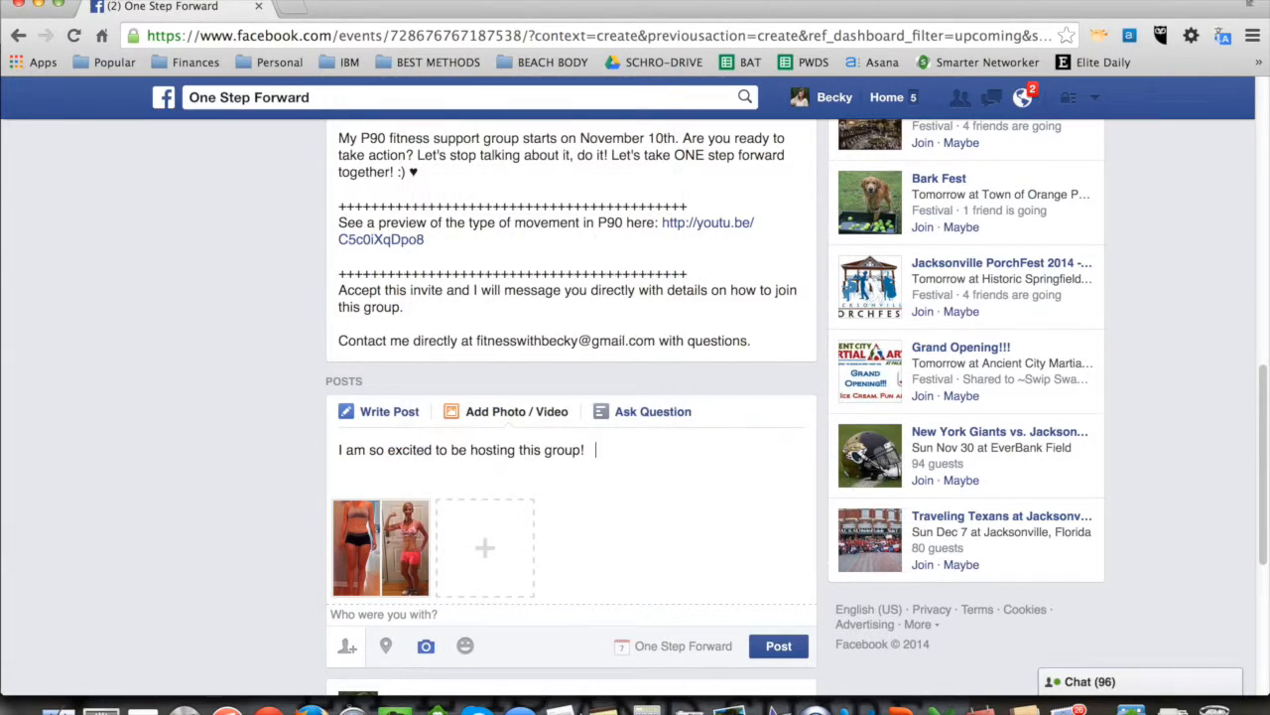
# Step: Extend the caption to say that a friend, given by first name, "got amazing results using this program earlier this year! Check her out!"
pyautogui.write('My friends')
pyautogui.press('BackSpace')
pyautogui.press('BackSpace')
pyautogui.press('BackSpace')
pyautogui.press('BackSpace')
pyautogui.press('BackSpace')
pyautogui.write('My frind')
pyautogui.press('BackSpace')
pyautogui.press('BackSpace')
pyautogui.press('BackSpace')
pyautogui.write('end Ruth w')
pyautogui.press('BackSpace')
pyautogui.write('got')
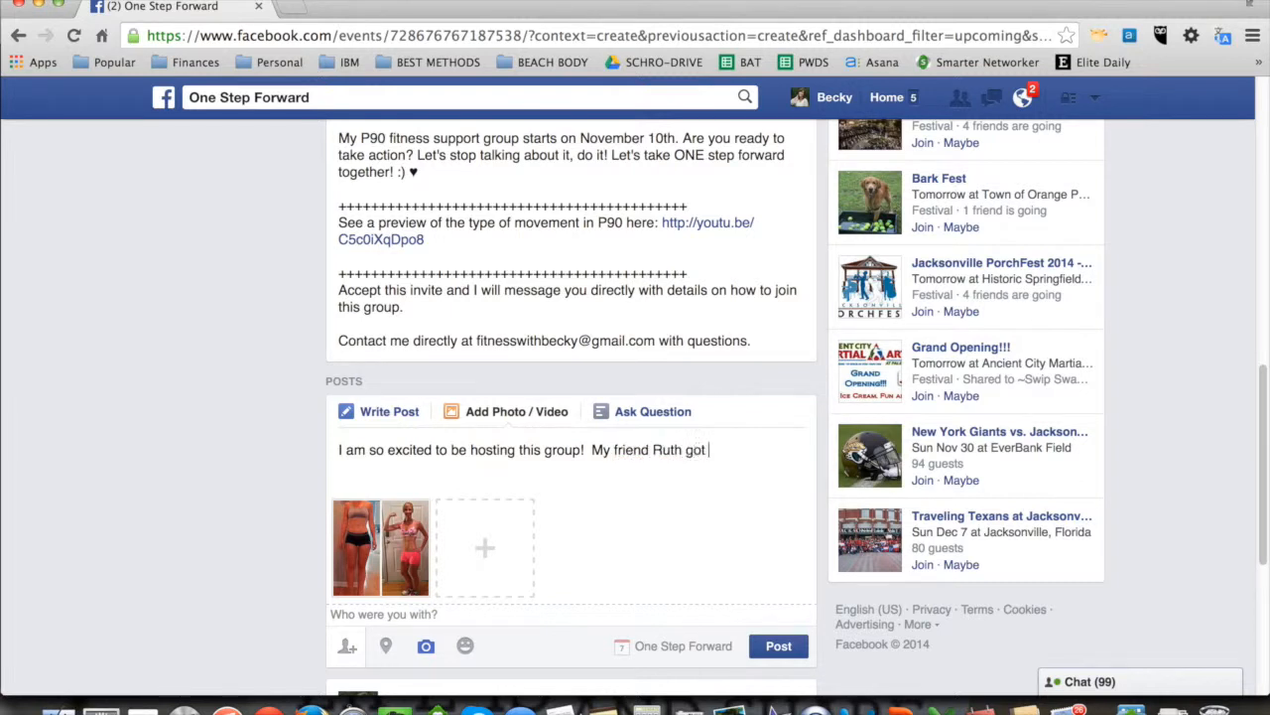
pyautogui.write(' amazing results usi')
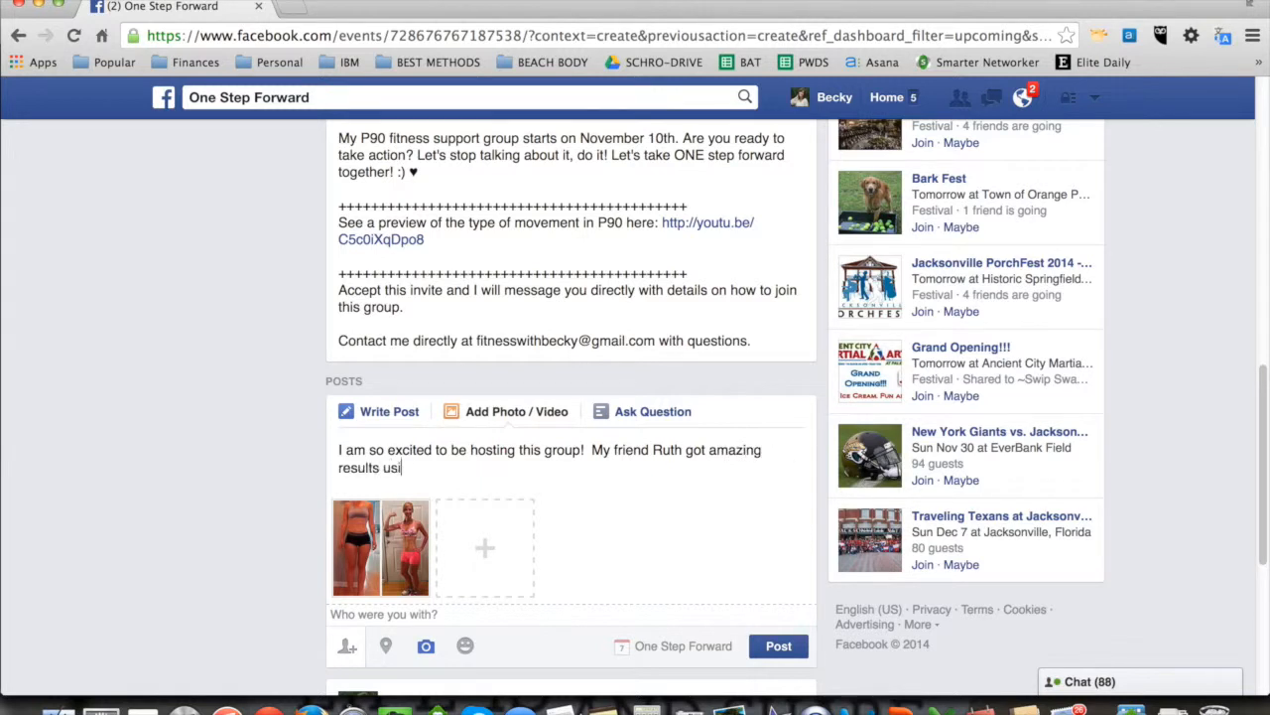
pyautogui.write('ng htis program earlier this year! Cheh')
pyautogui.press('BackSpace')
pyautogui.write('ck her out!')
# Step: Correct the misspelled "htis" to "this" in the caption, publish the photo post and return to the event's guest section
pyautogui.click(428, 466)
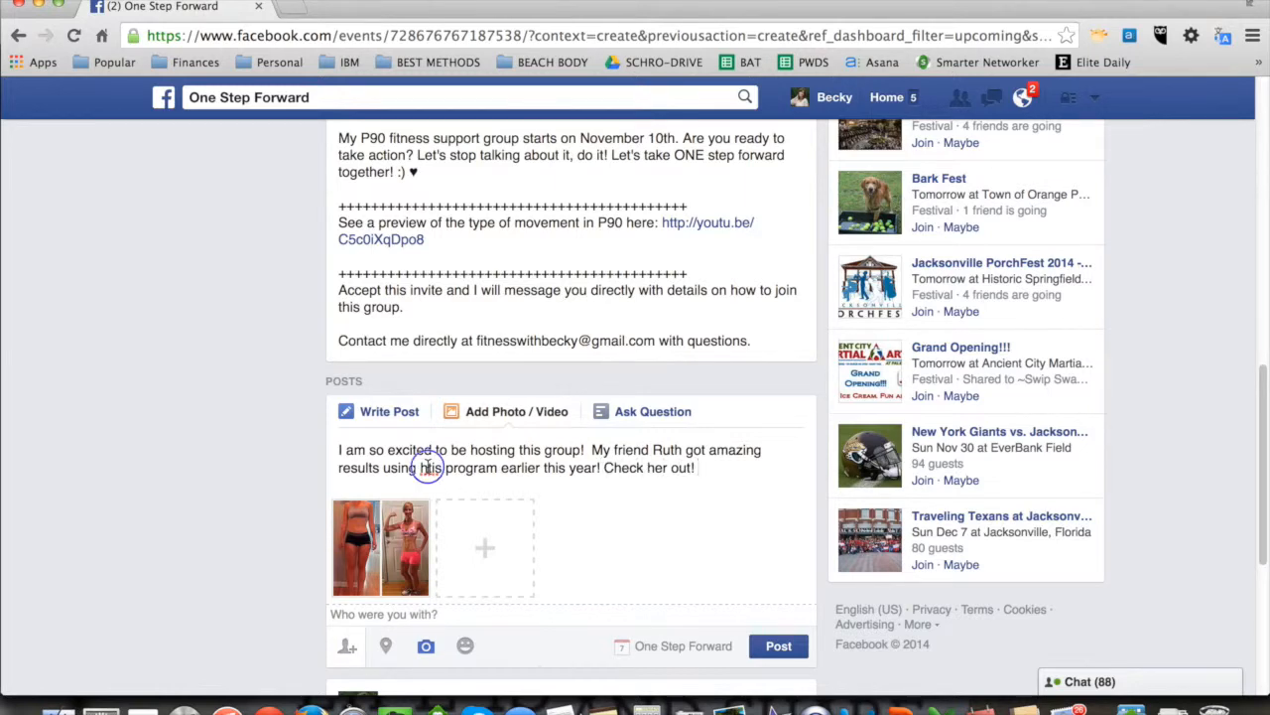
pyautogui.rightClick(427, 467)
pyautogui.click(454, 71)
pyautogui.click(763, 645)
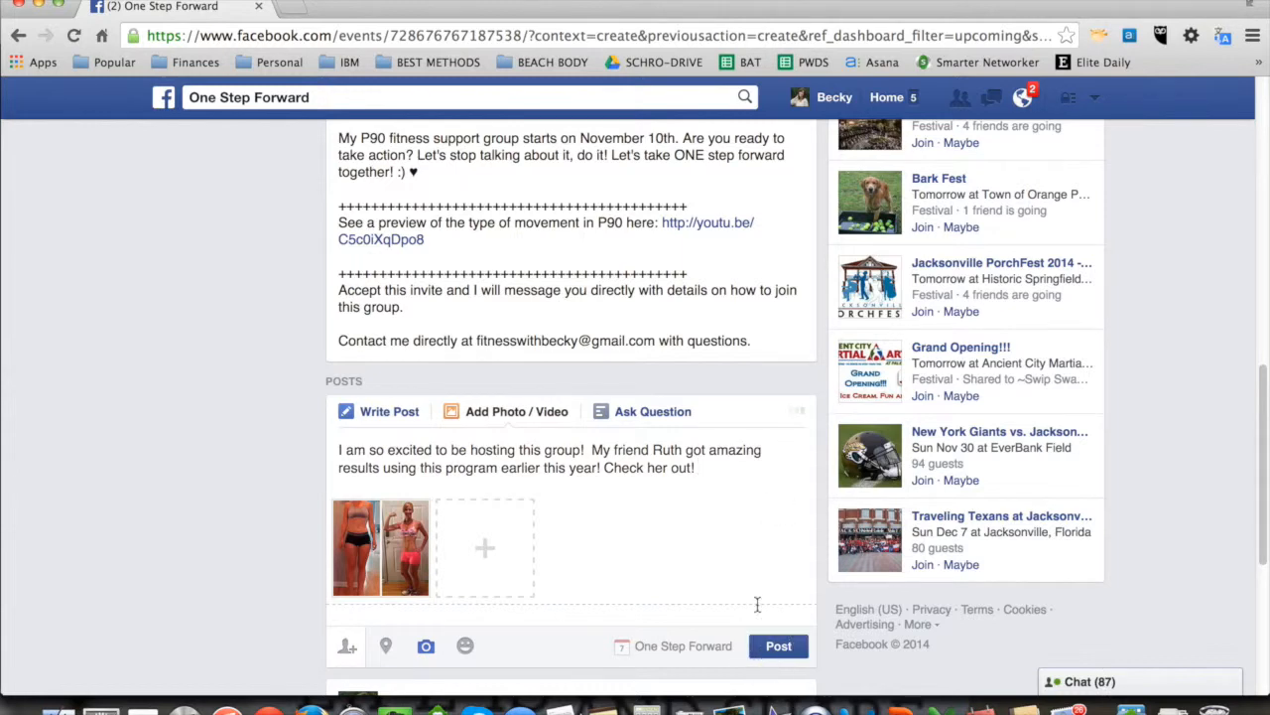
pyautogui.scroll(10, 735, 377)
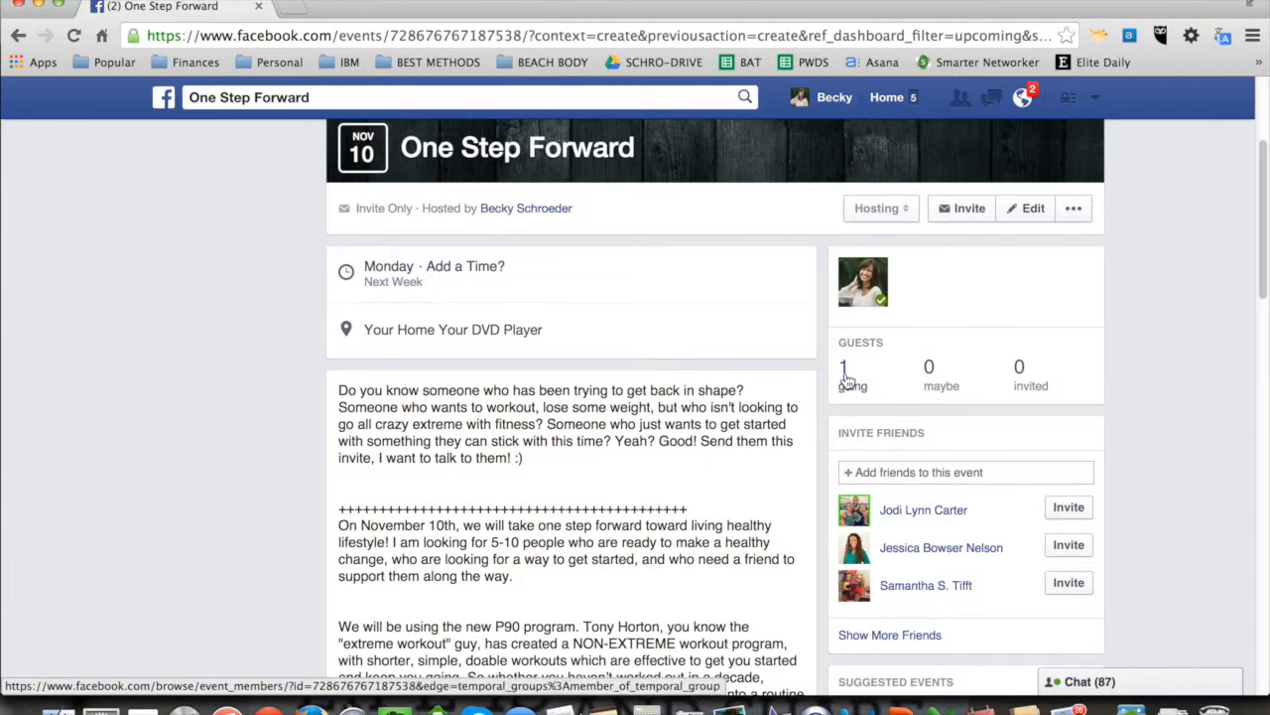
# Step: Select three suggested friends in the event's invite list, browse further candidates, and cancel without sending the invitations
pyautogui.scroll(2, 1166, 349)
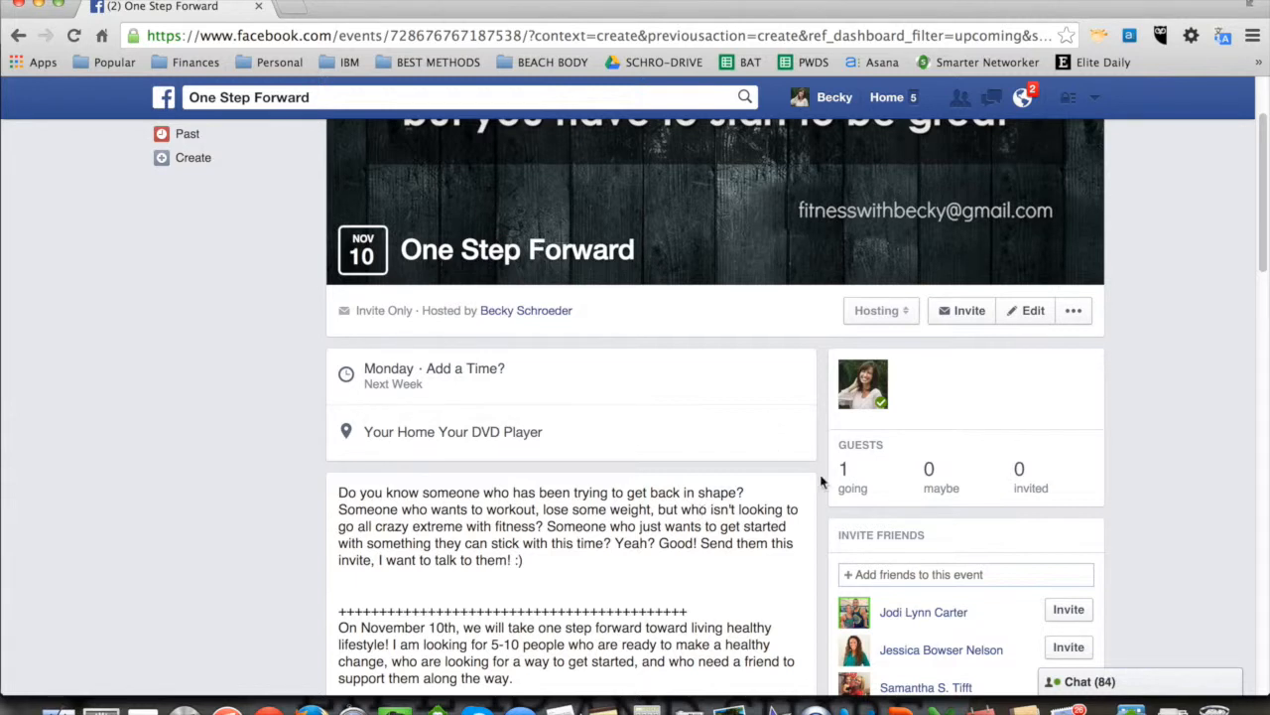
pyautogui.scroll(-20, 547, 584)
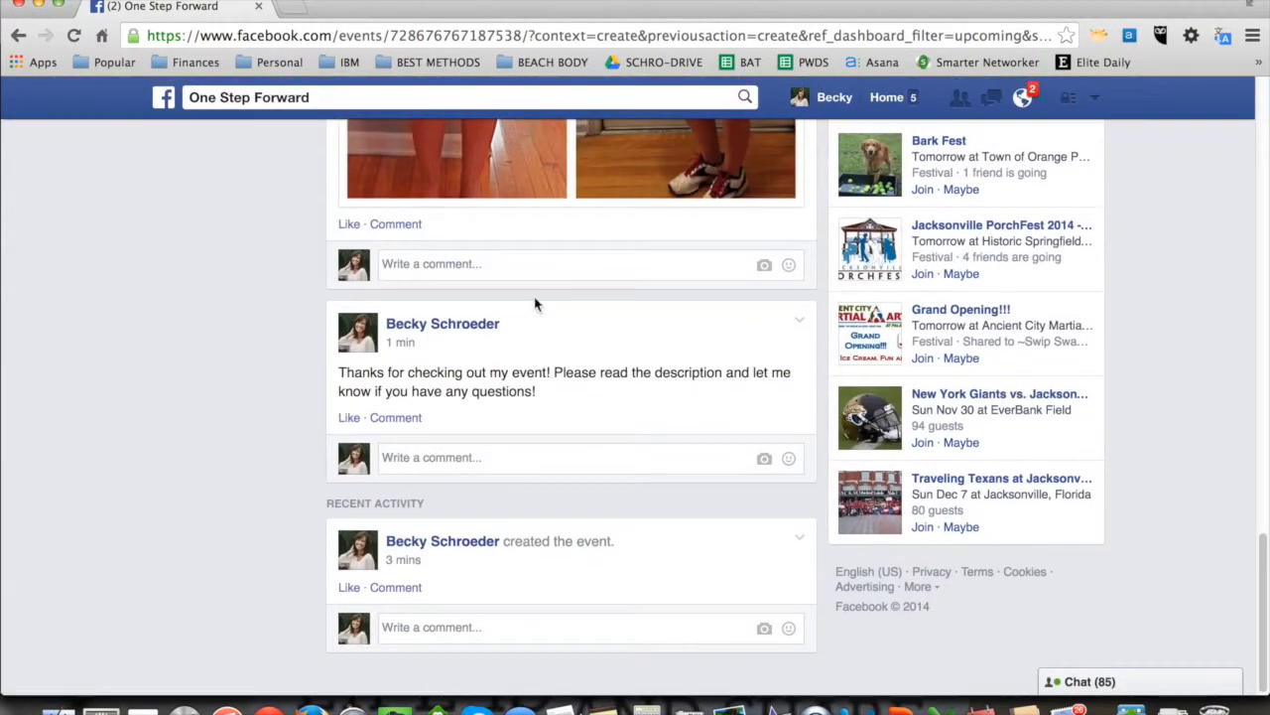
pyautogui.scroll(6, 627, 395)
pyautogui.scroll(8, 624, 395)
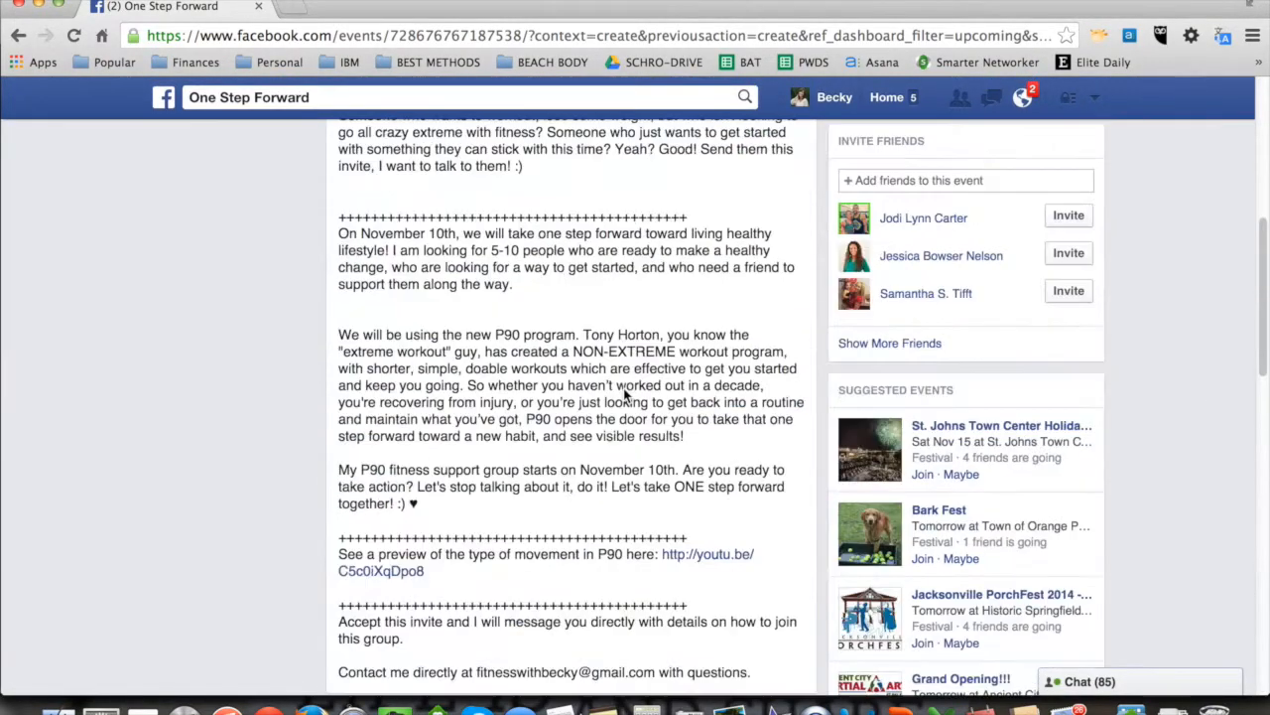
pyautogui.scroll(3, 658, 346)
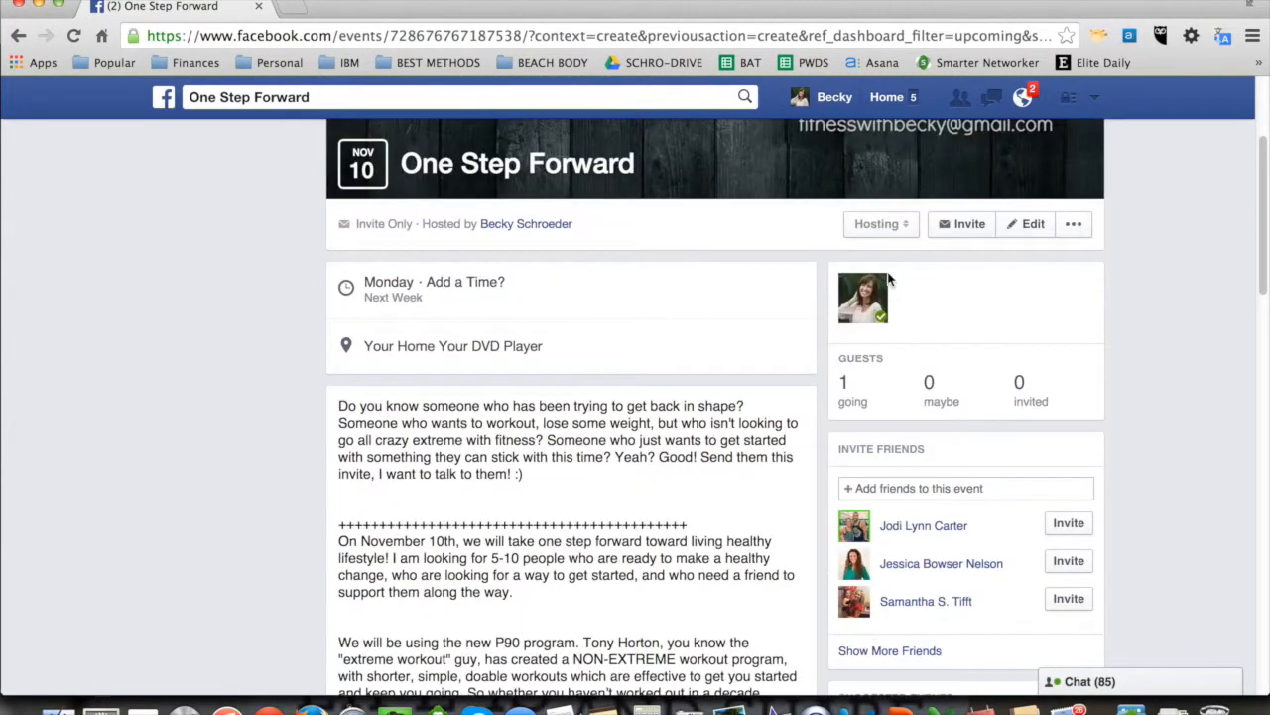
pyautogui.click(953, 228)
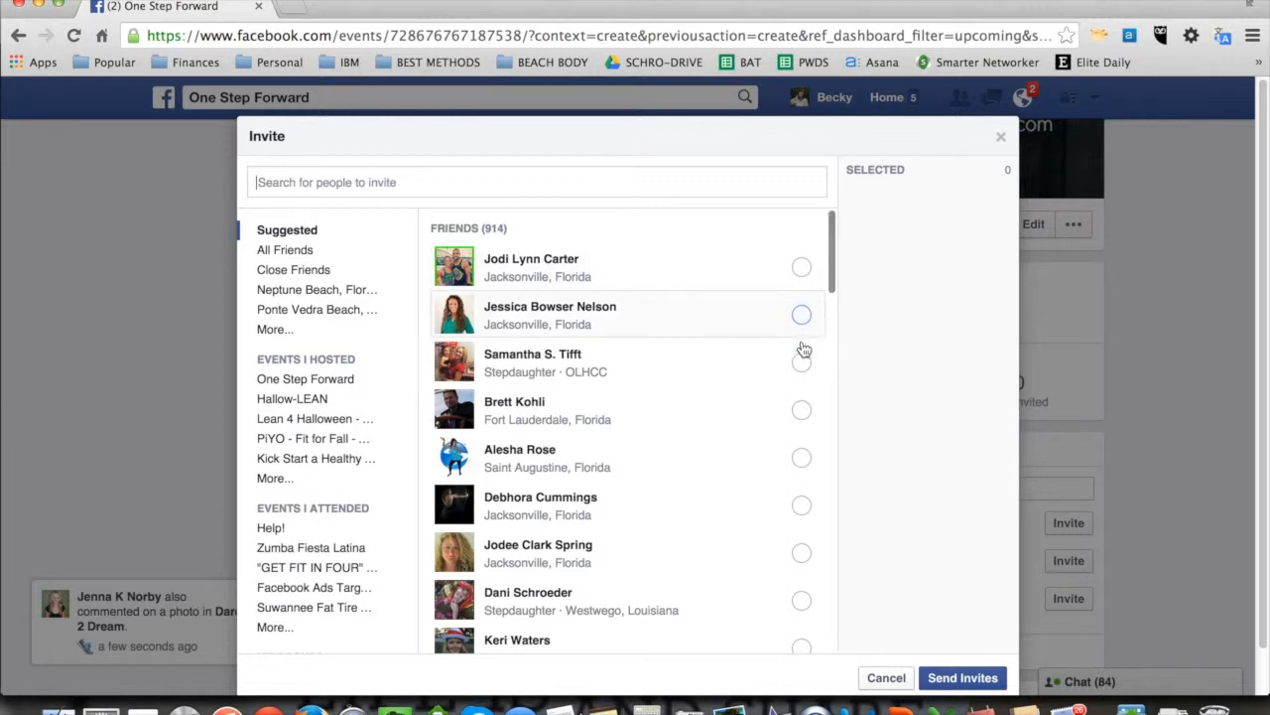
pyautogui.click(802, 553)
pyautogui.click(802, 507)
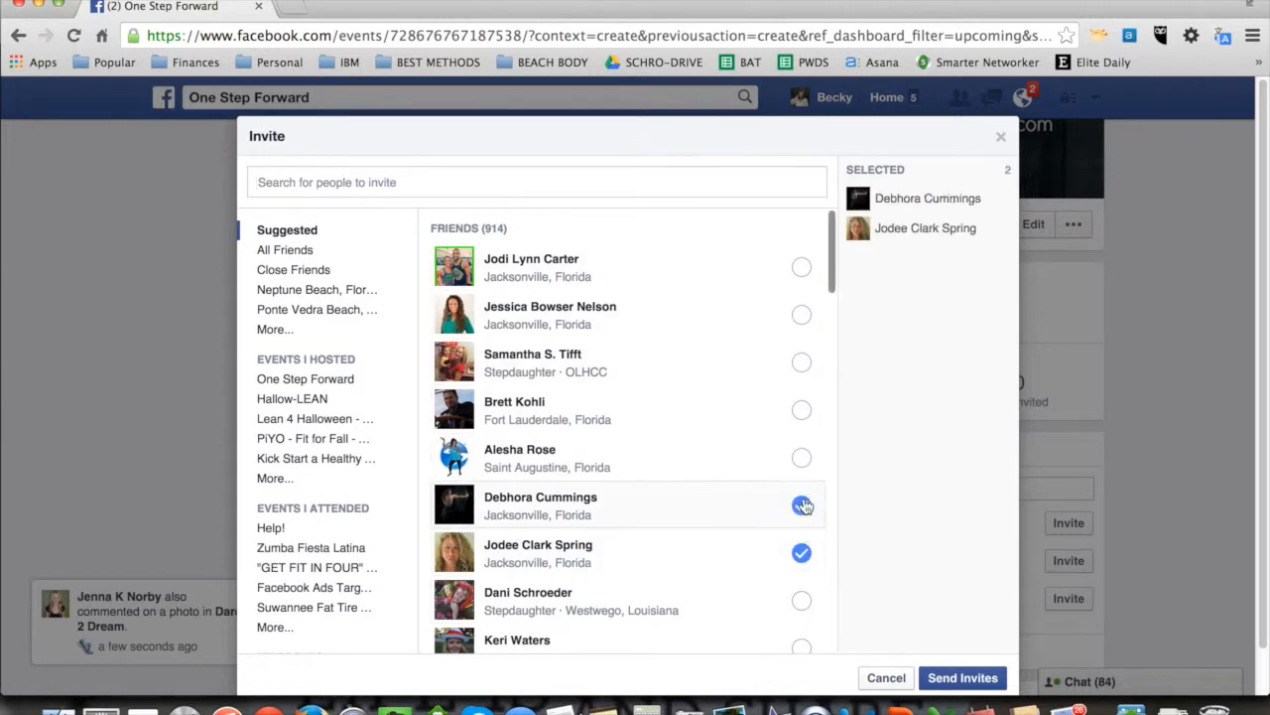
pyautogui.click(802, 270)
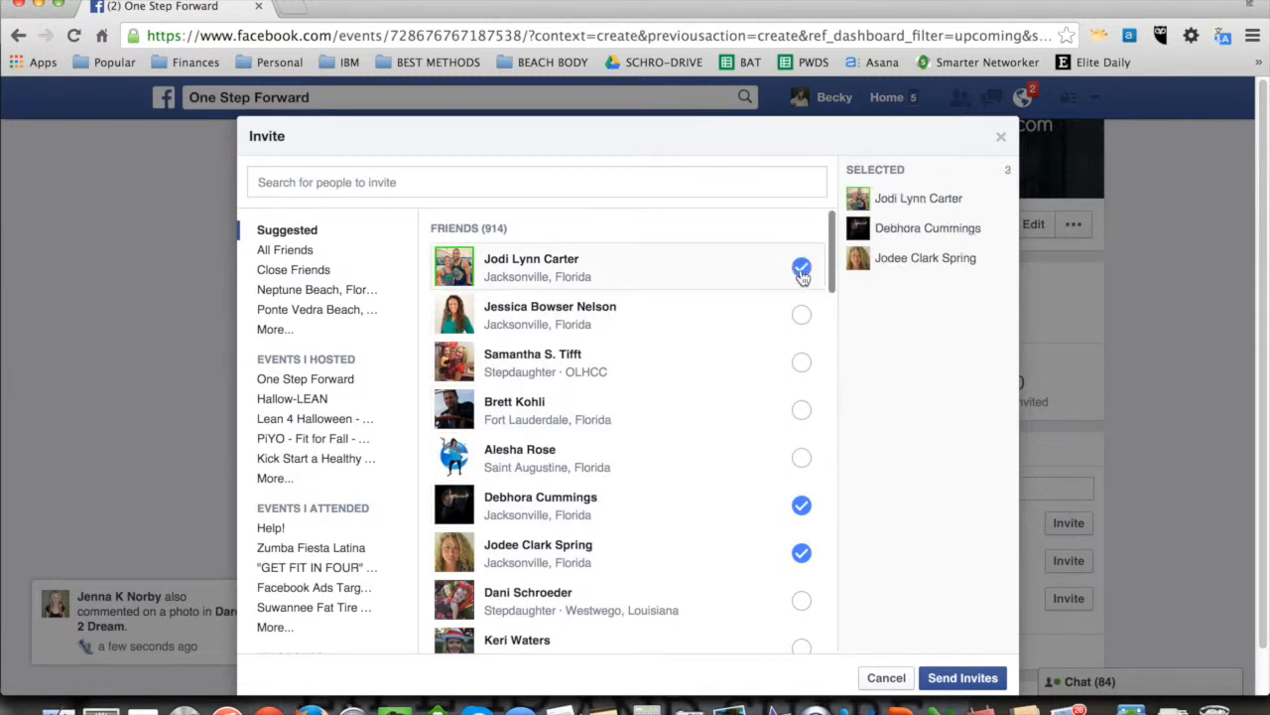
pyautogui.moveTo(830, 256); pyautogui.dragTo(831, 284)
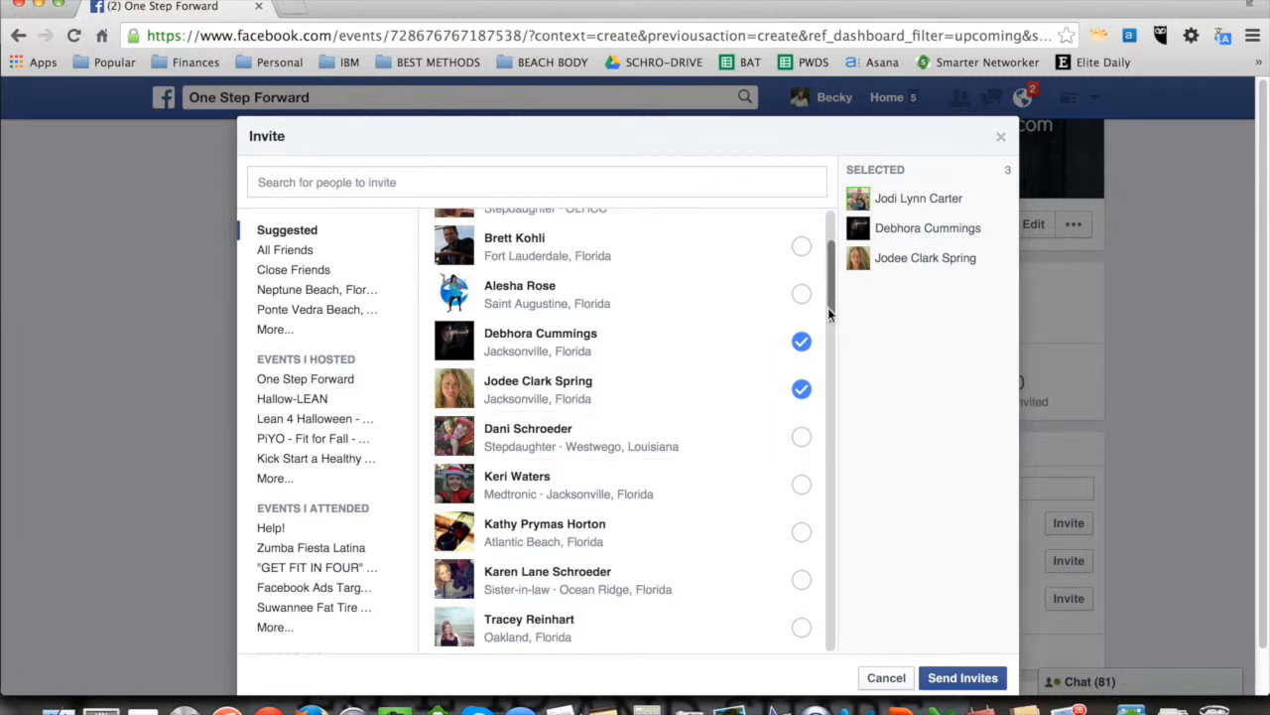
pyautogui.moveTo(825, 302); pyautogui.dragTo(827, 405)
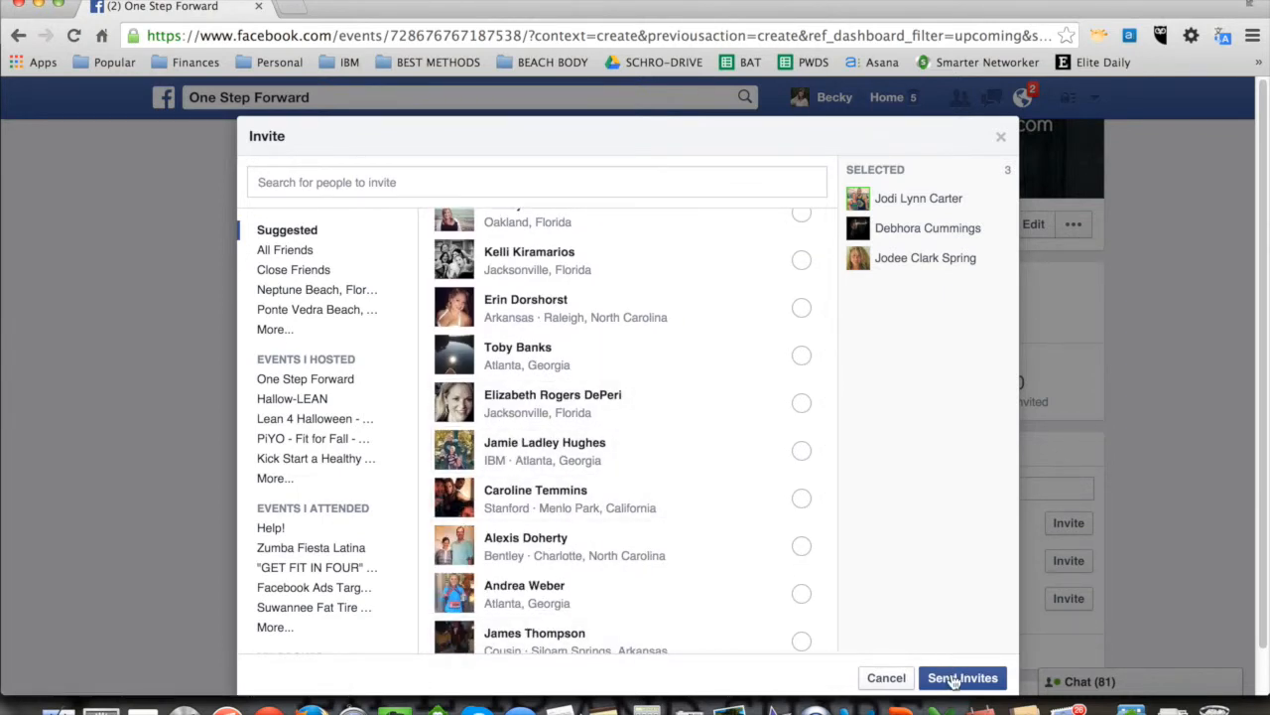
pyautogui.click(886, 679)
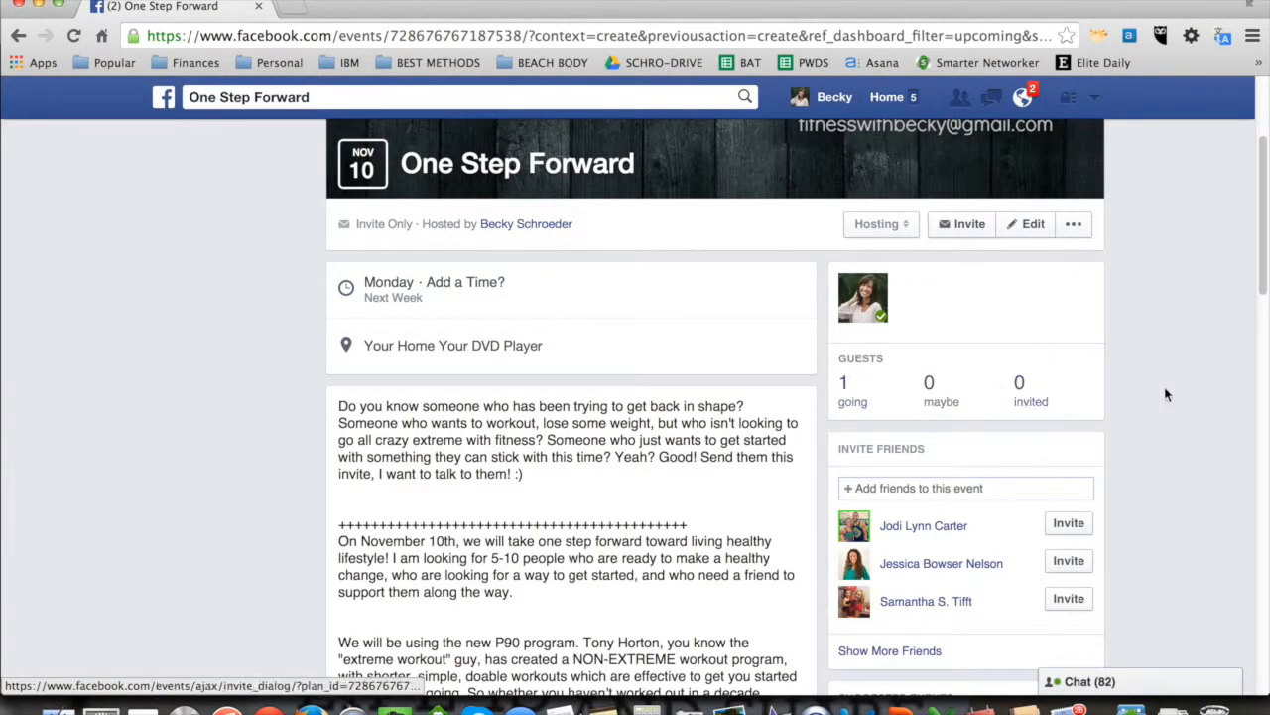
# Step: Examine the event's additional options and the privacy choices in its edit form, and close the form without saving
pyautogui.scroll(-10, 1191, 471)
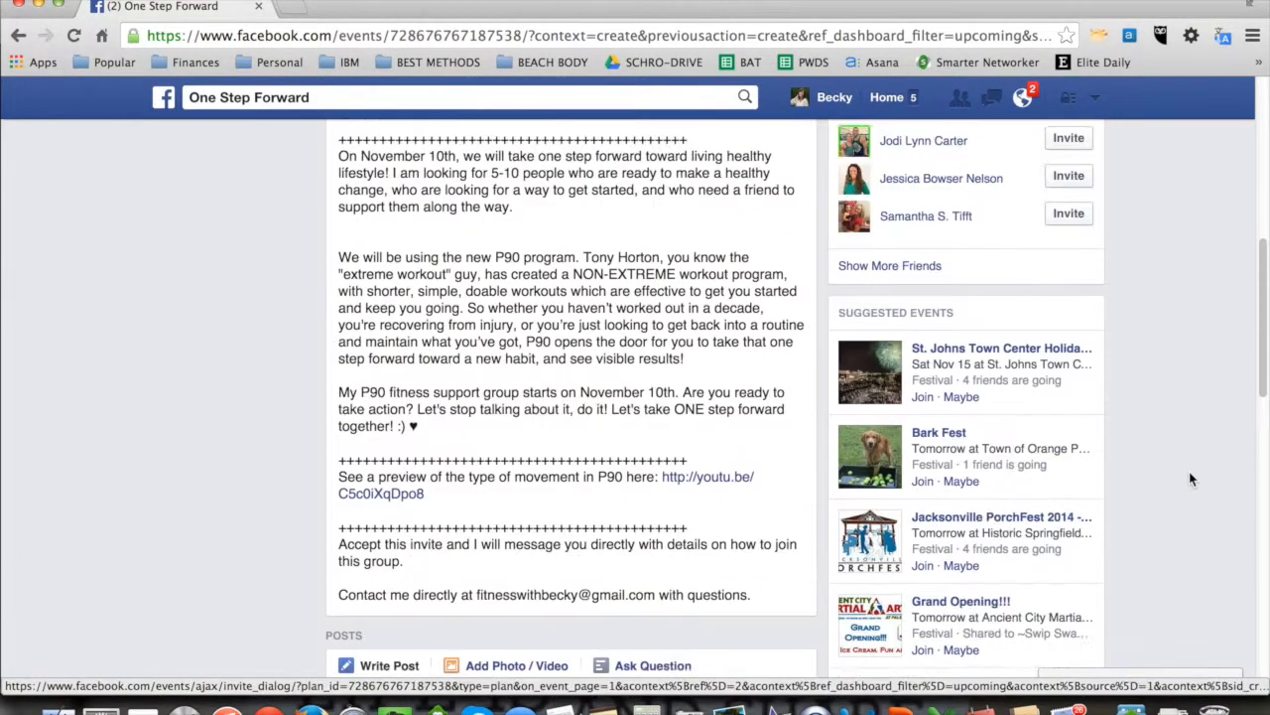
pyautogui.scroll(12, 1189, 471)
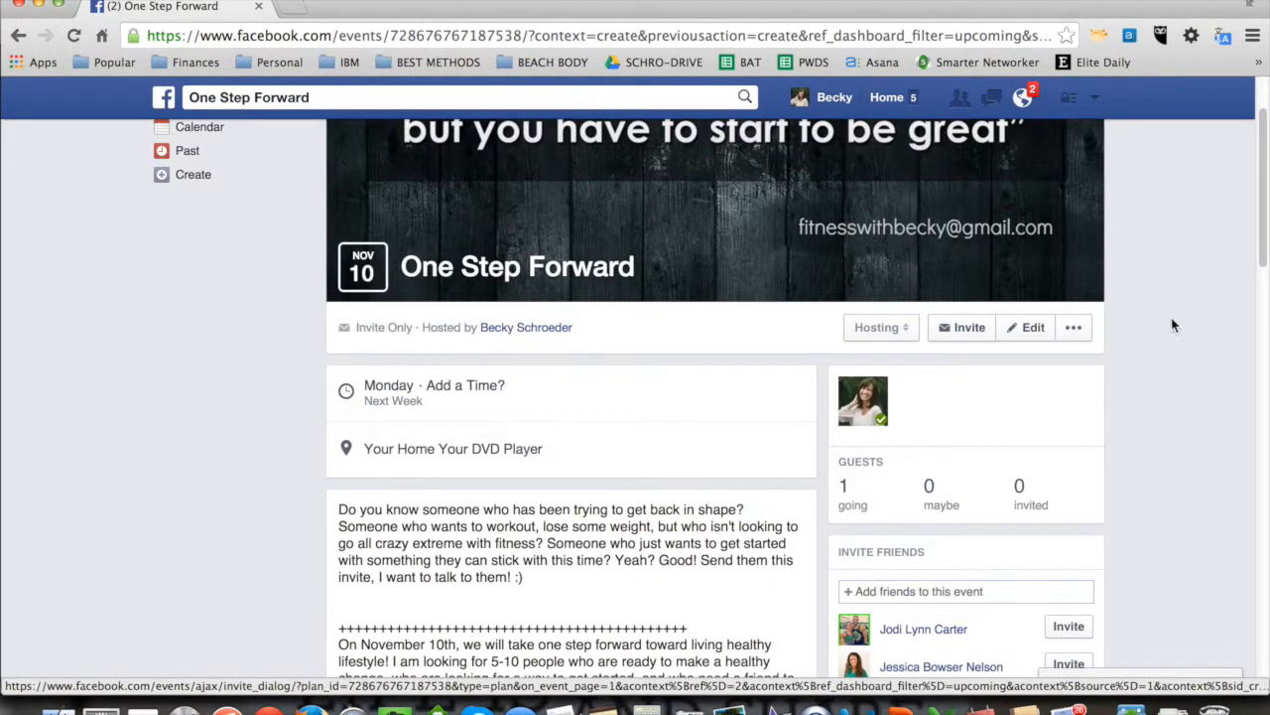
pyautogui.click(1074, 331)
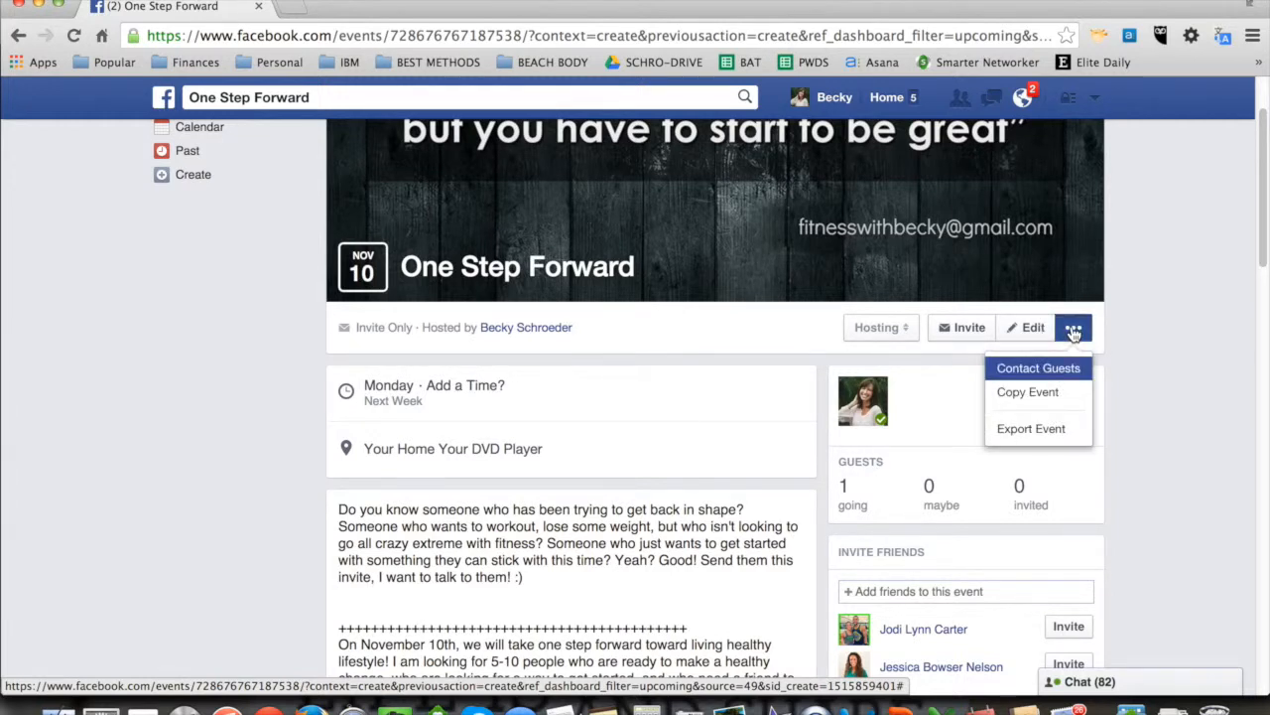
pyautogui.click(1025, 334)
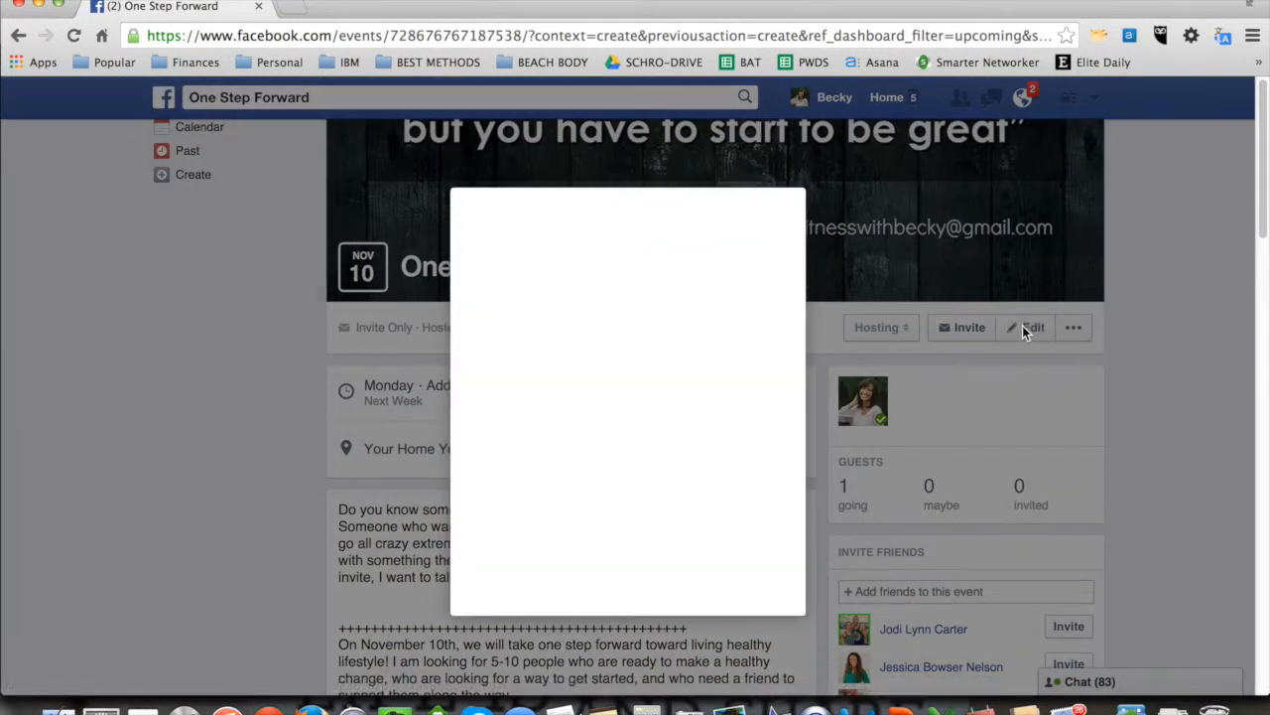
pyautogui.scroll(-5, 605, 452)
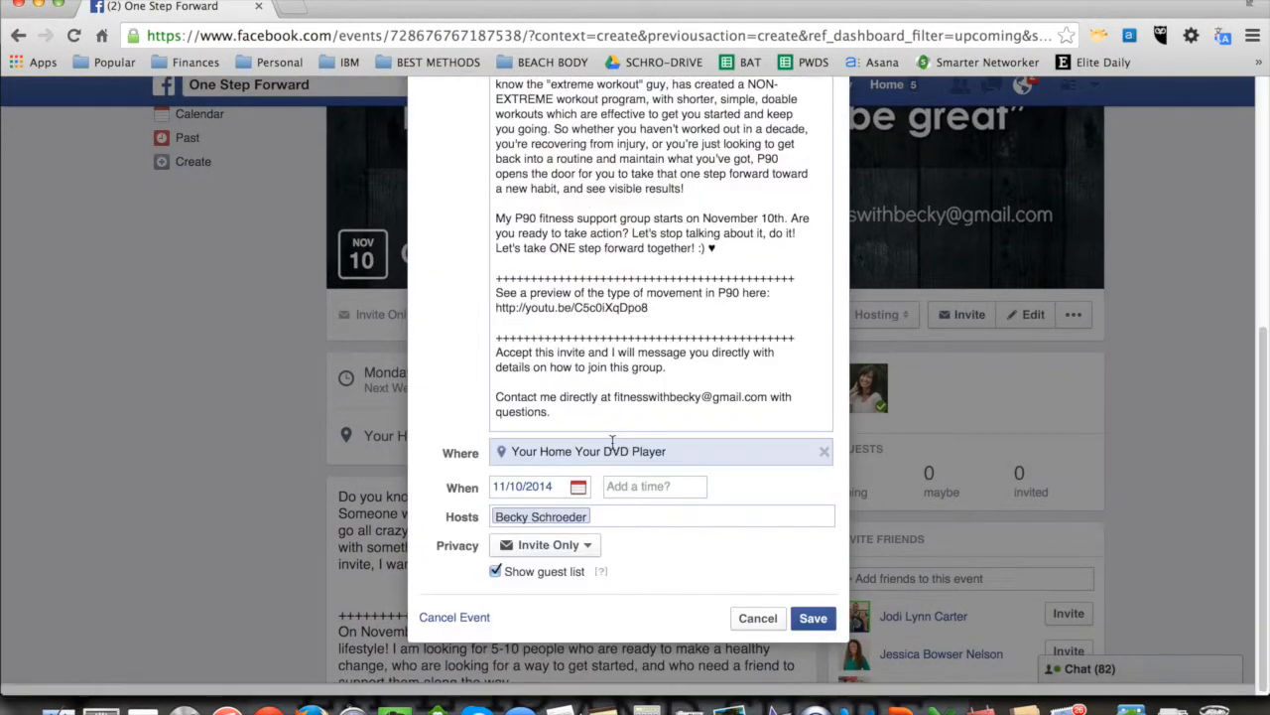
pyautogui.click(584, 558)
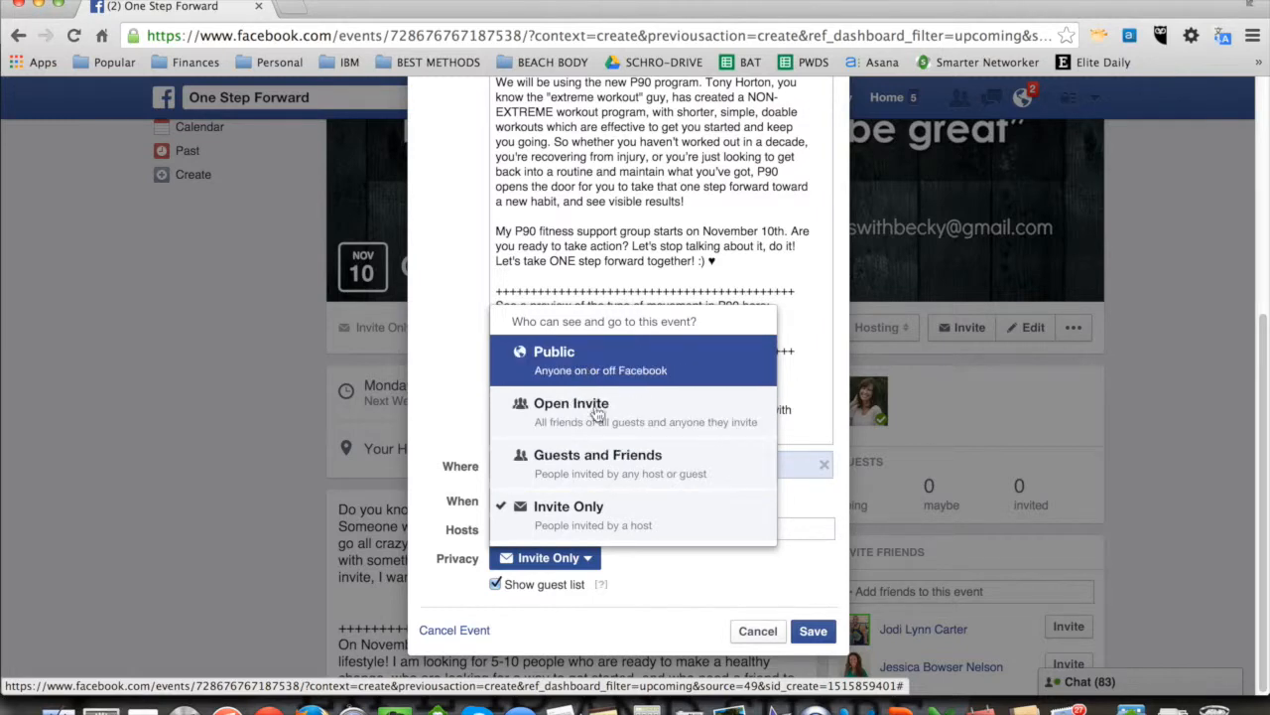
pyautogui.click(583, 558)
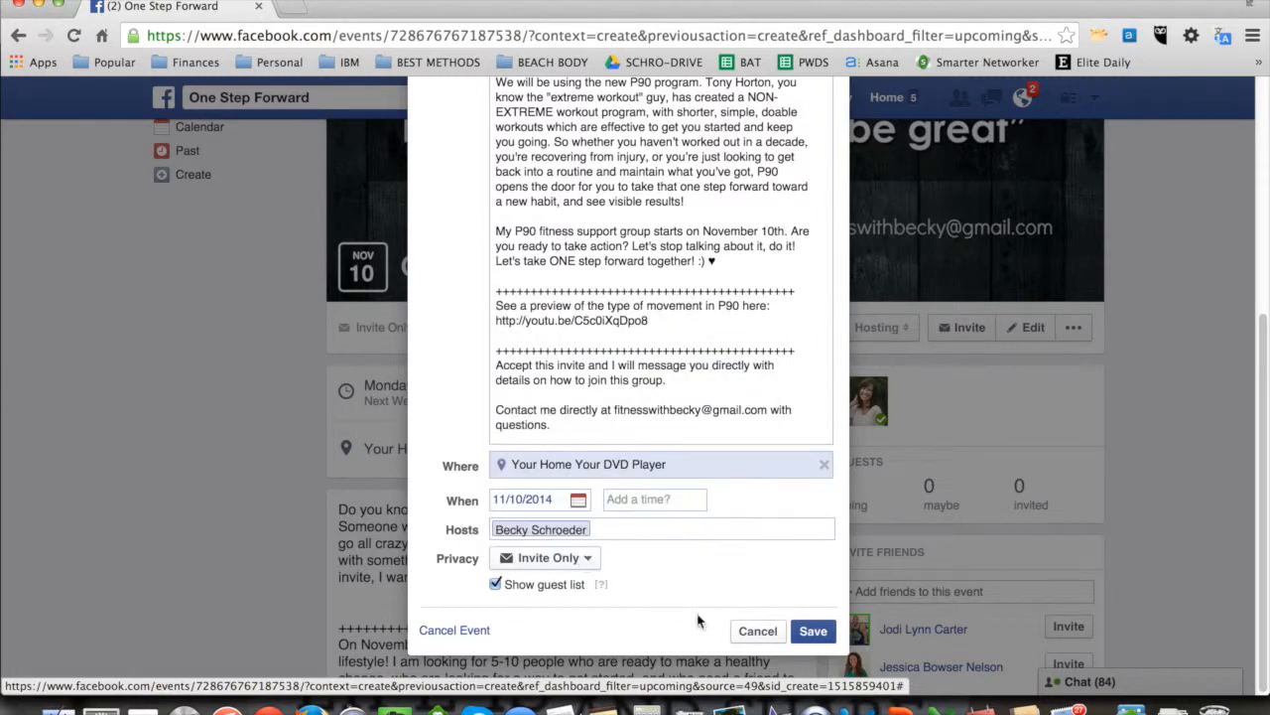
pyautogui.click(757, 636)
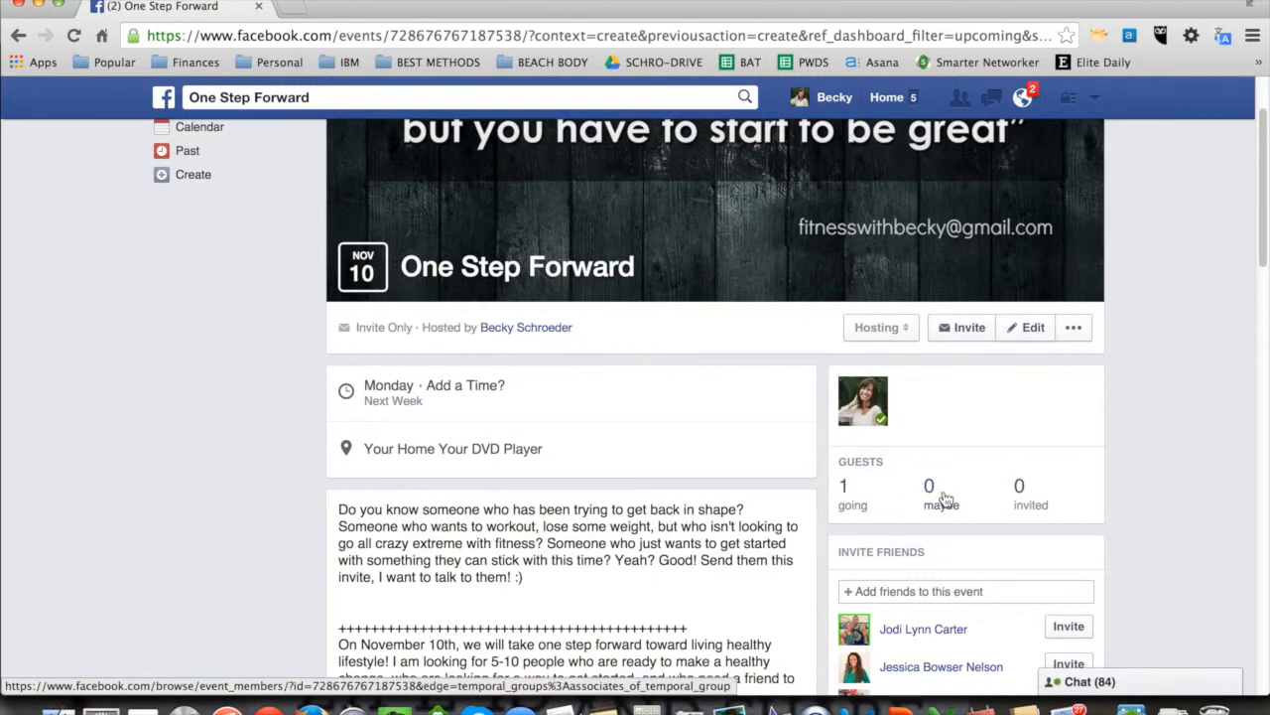
pyautogui.scroll(-5, 695, 595)
pyautogui.scroll(-6, 685, 605)
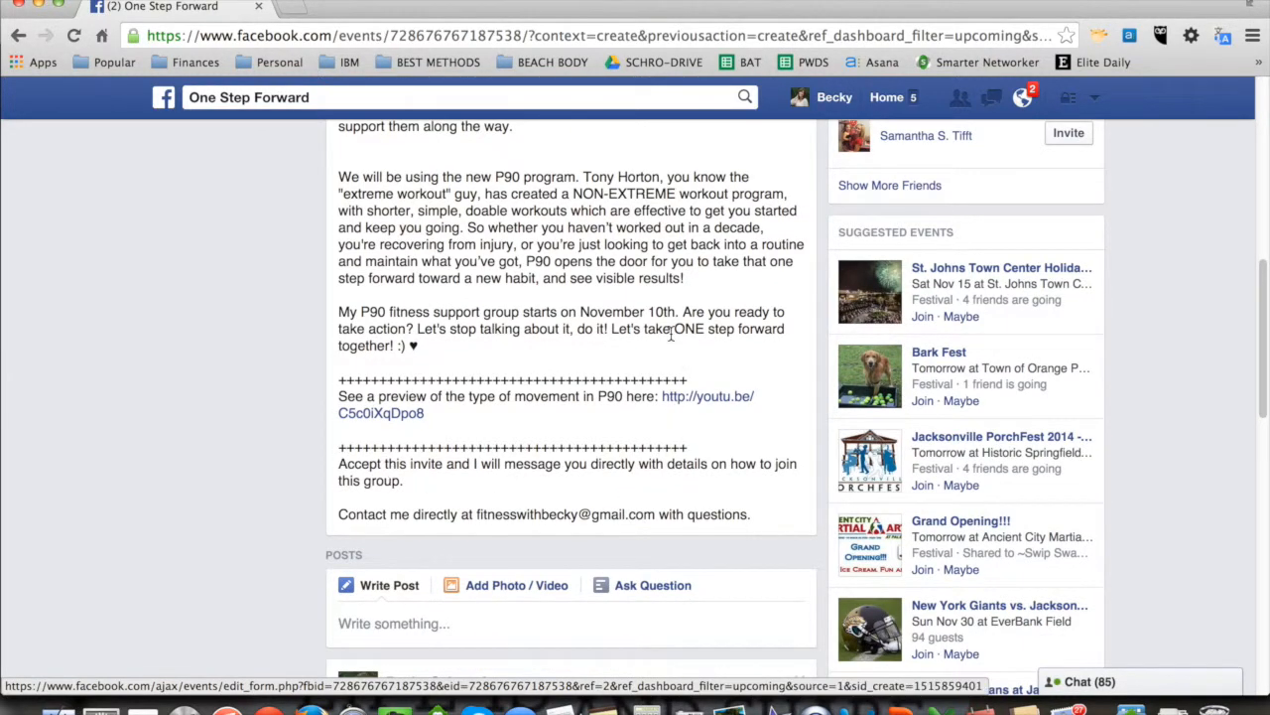
pyautogui.scroll(10, 671, 333)
pyautogui.scroll(1, 671, 334)
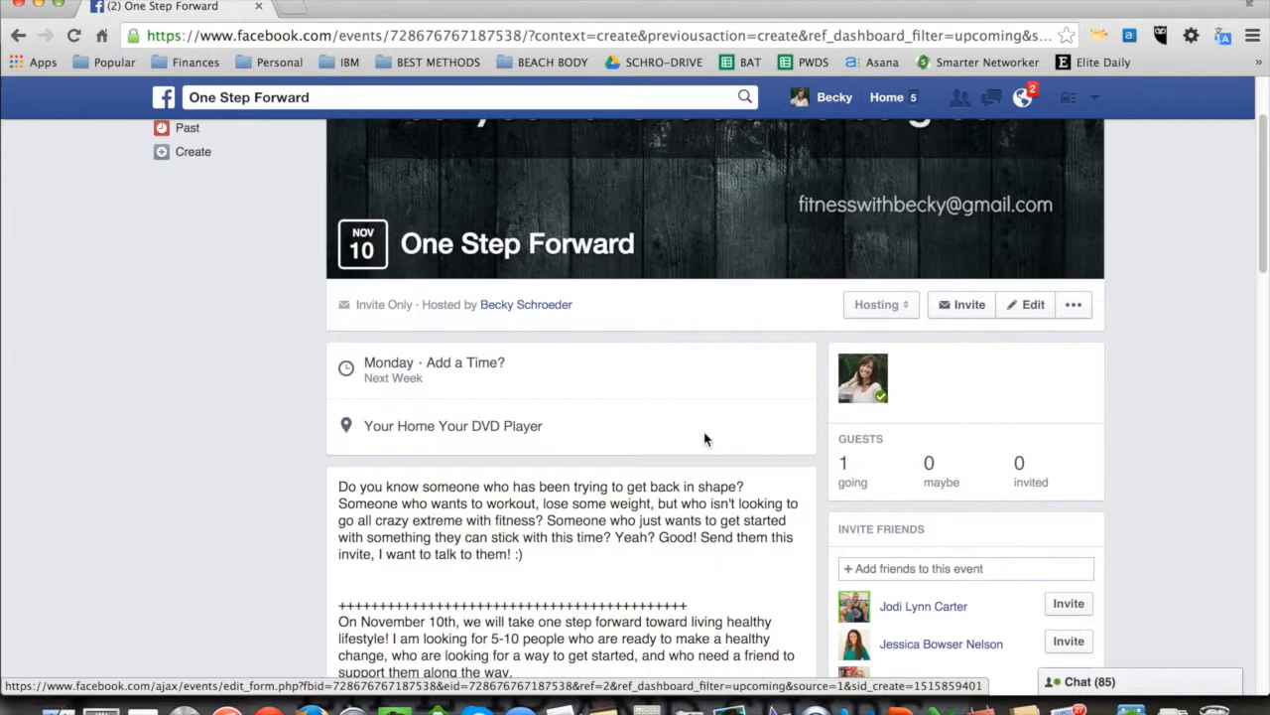
pyautogui.scroll(3, 705, 440)
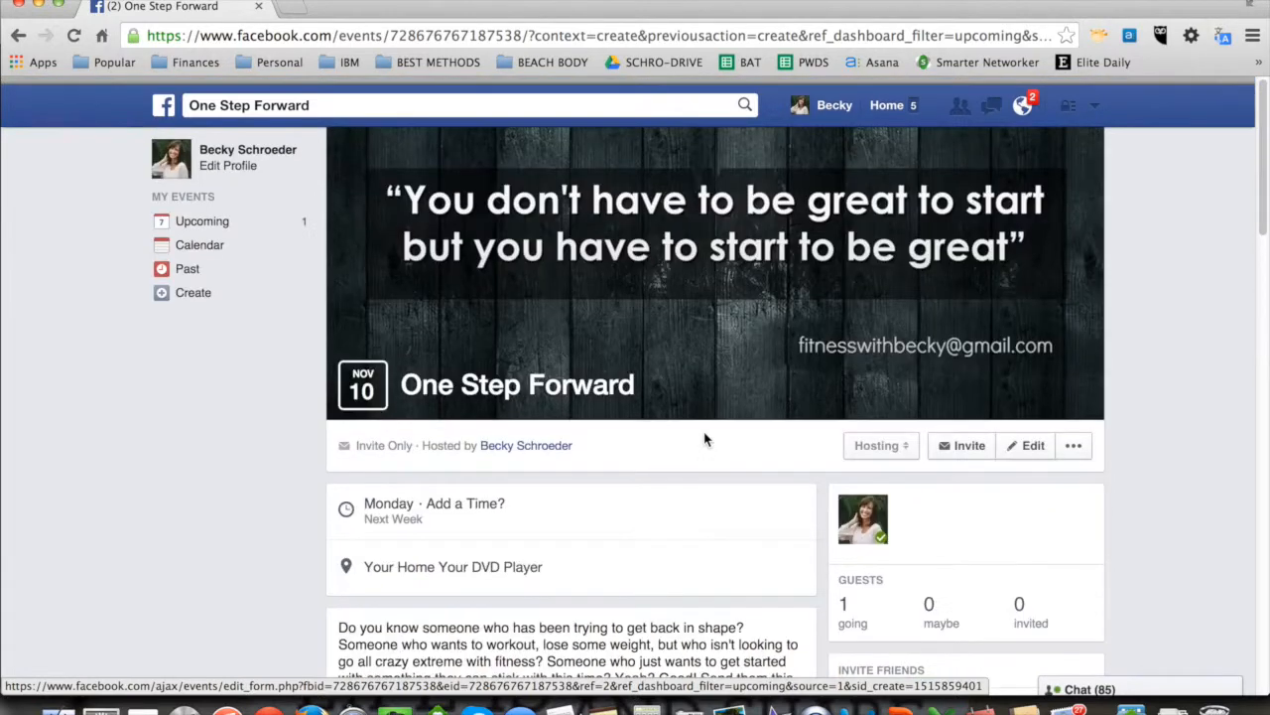